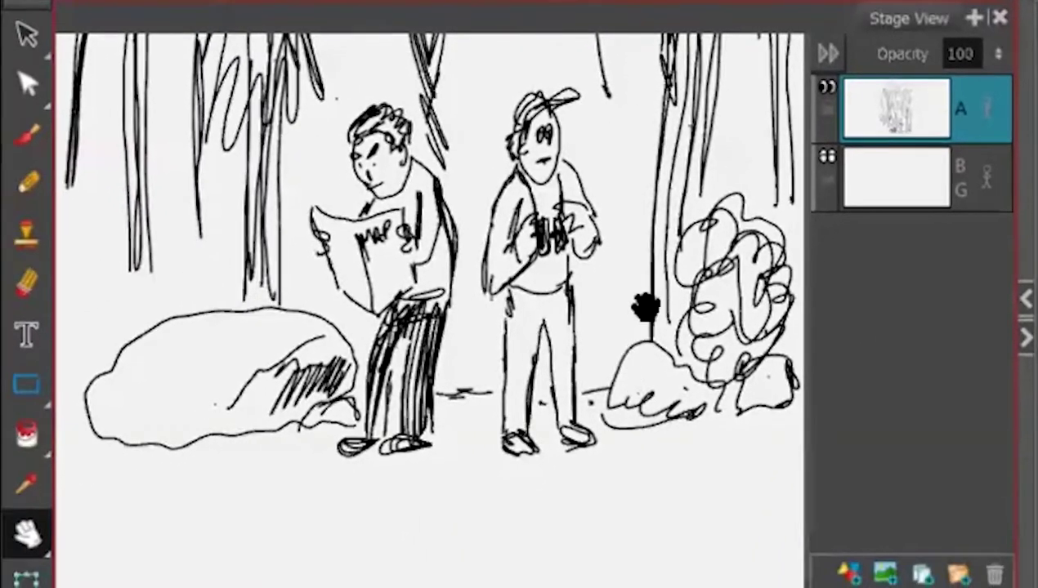
mouse_move(645, 307)
mouse_down()
mouse_move(637, 378)
mouse_move(617, 385)
mouse_move(642, 524)
mouse_up()
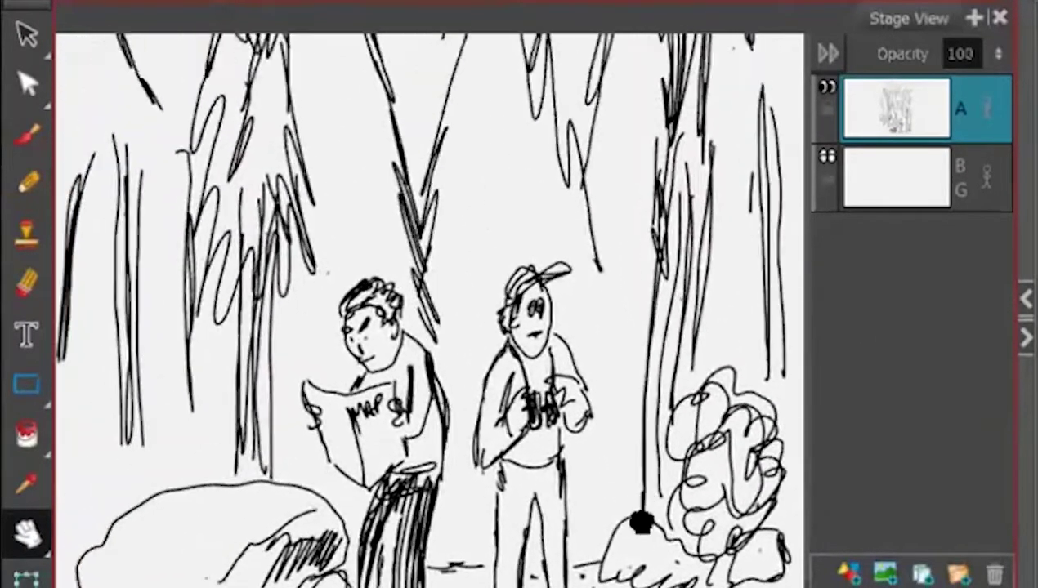
drag(655, 308, 625, 540)
drag(660, 394, 631, 478)
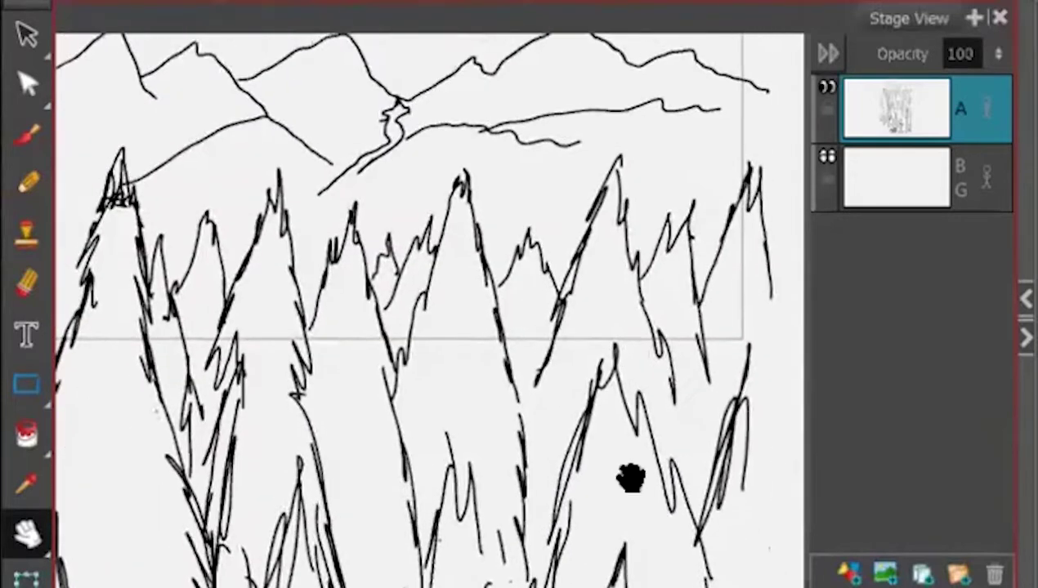
scroll(715, 515, down, 3)
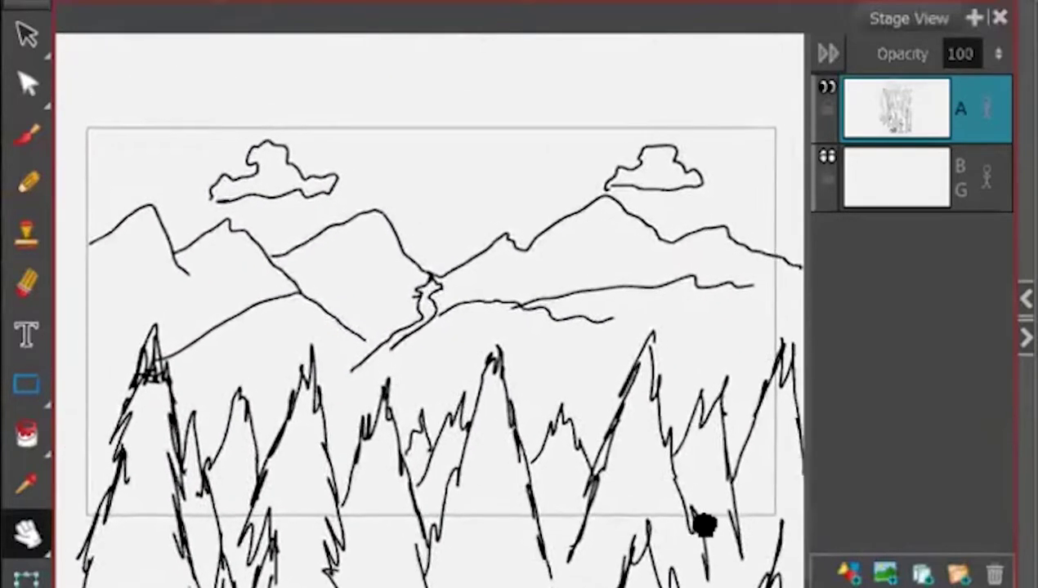
drag(704, 525, 693, 500)
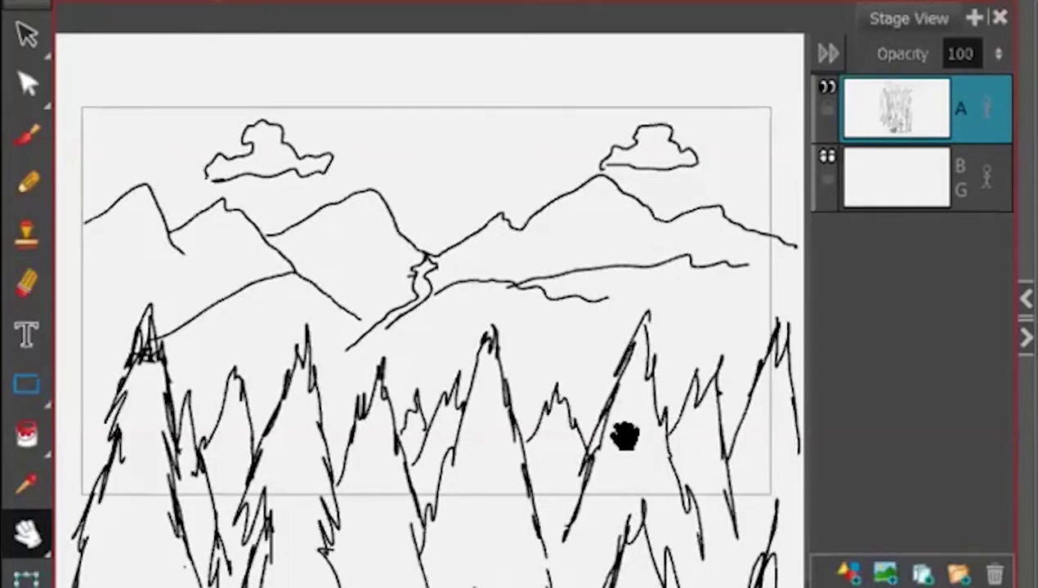
drag(626, 420, 626, 233)
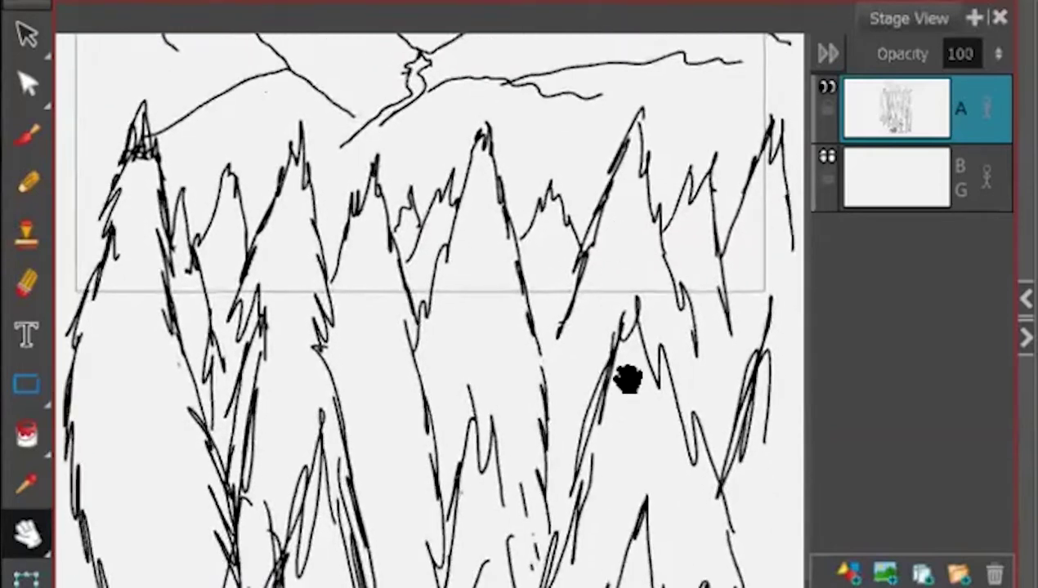
drag(630, 412, 645, 263)
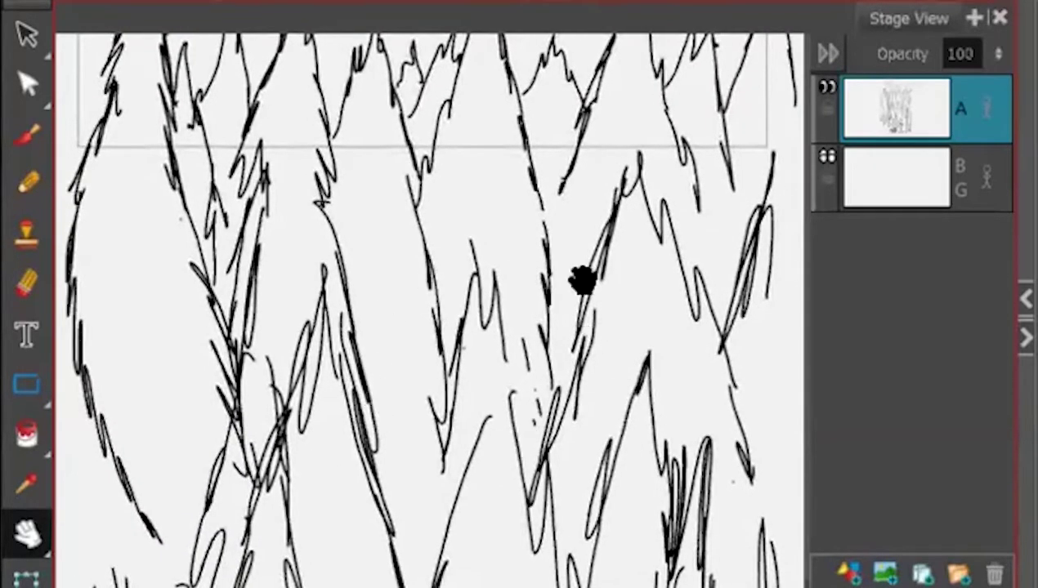
drag(653, 454, 647, 247)
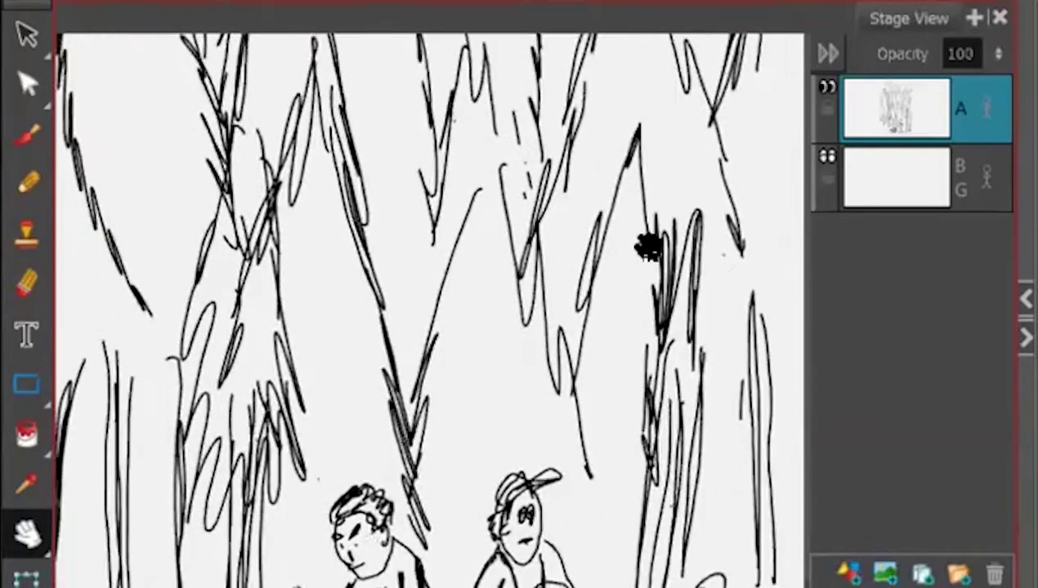
drag(667, 413, 659, 208)
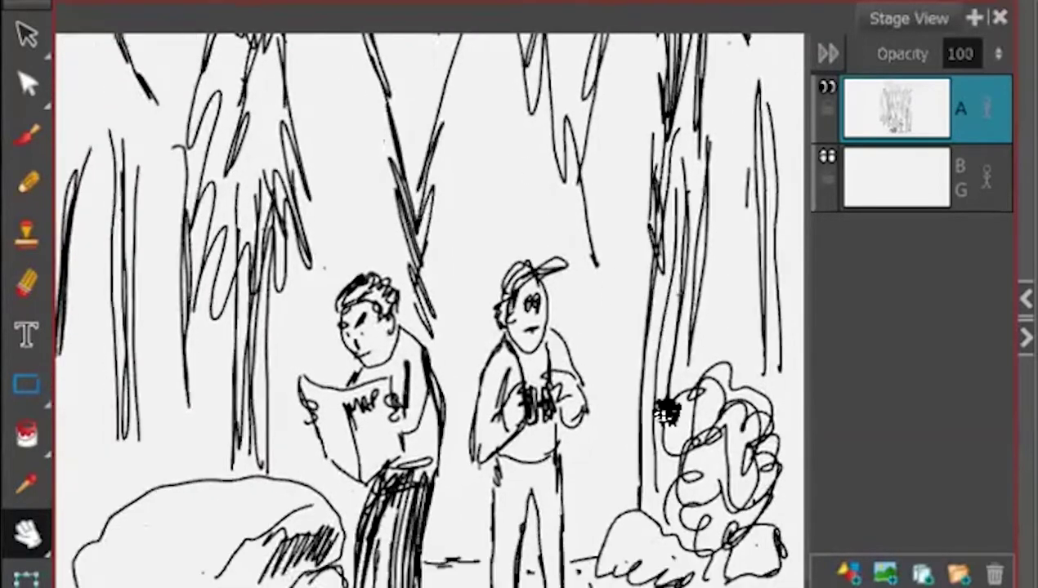
drag(678, 417, 669, 352)
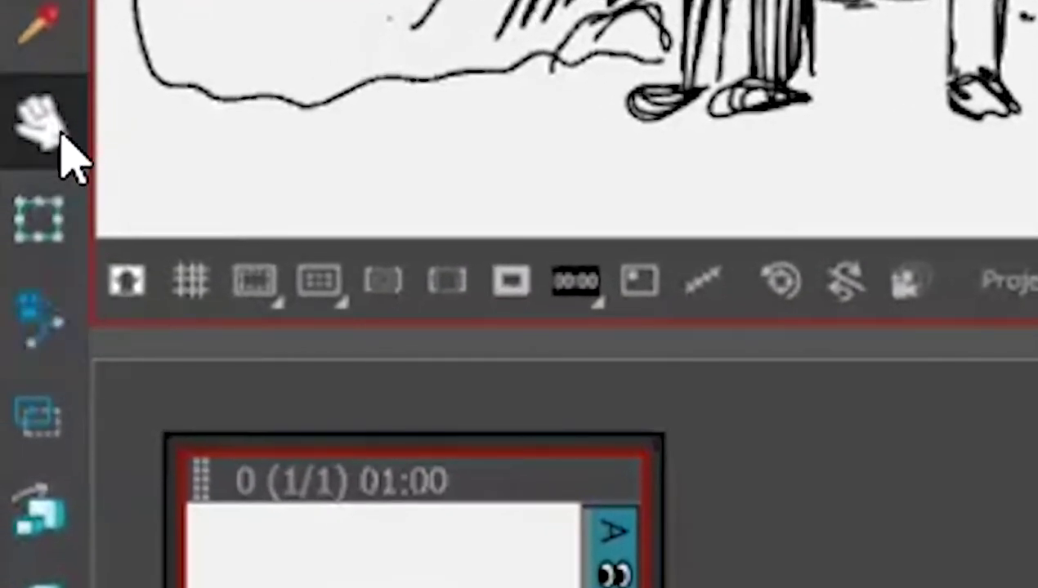
Pan the Stage view down to the tree tops and canvas border, then select the Camera tool.
click(62, 159)
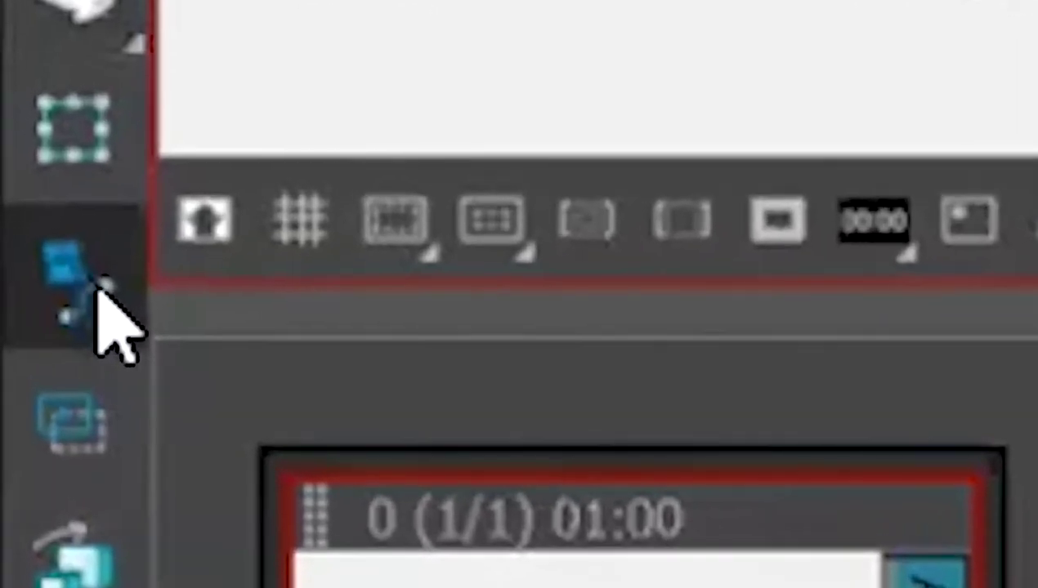
click(97, 284)
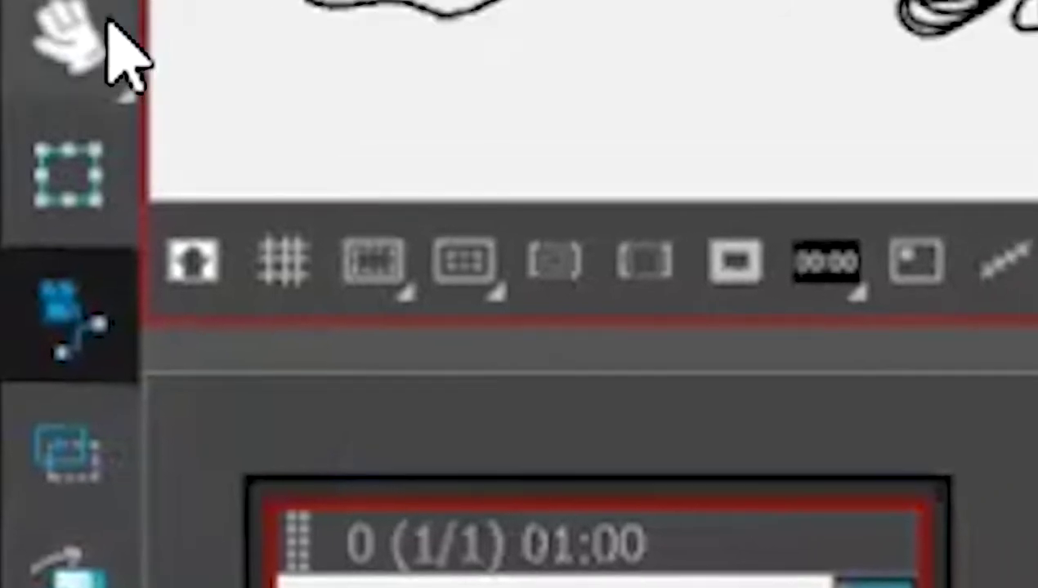
click(78, 4)
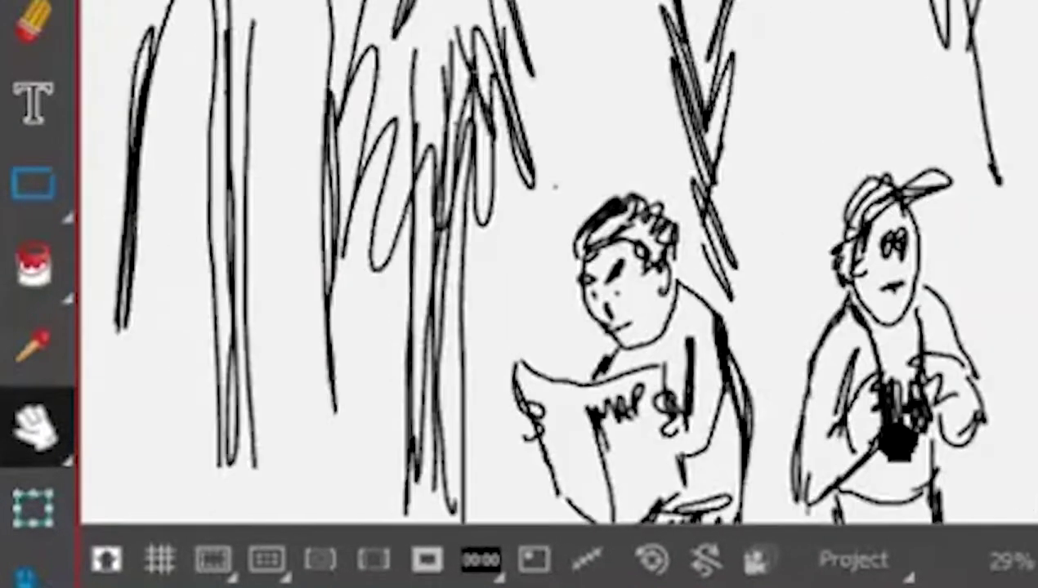
drag(963, 33, 955, 293)
mouse_move(982, 153)
mouse_down()
mouse_move(1014, 408)
mouse_move(985, 440)
mouse_move(983, 404)
mouse_up()
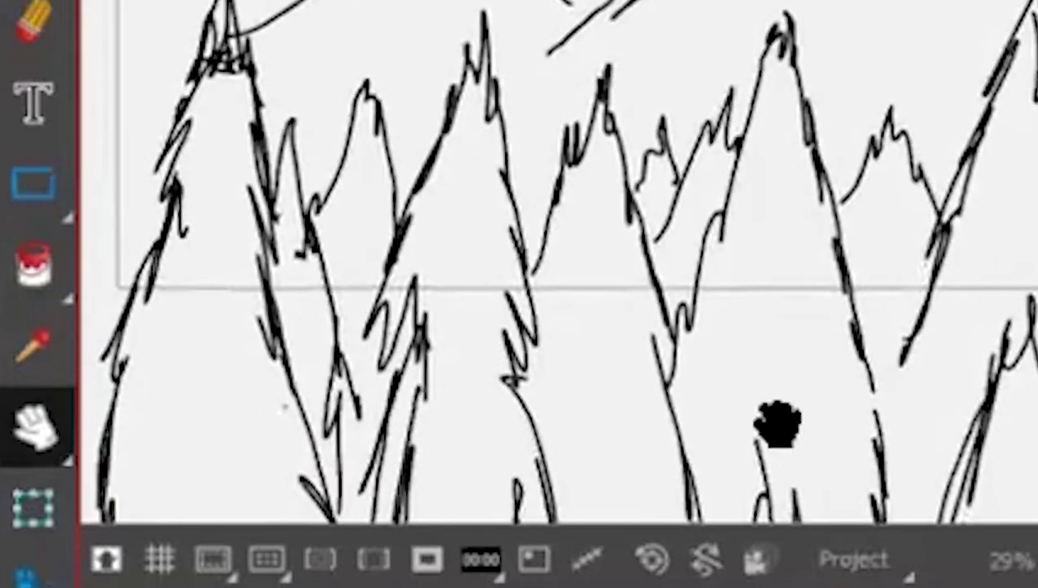
click(28, 579)
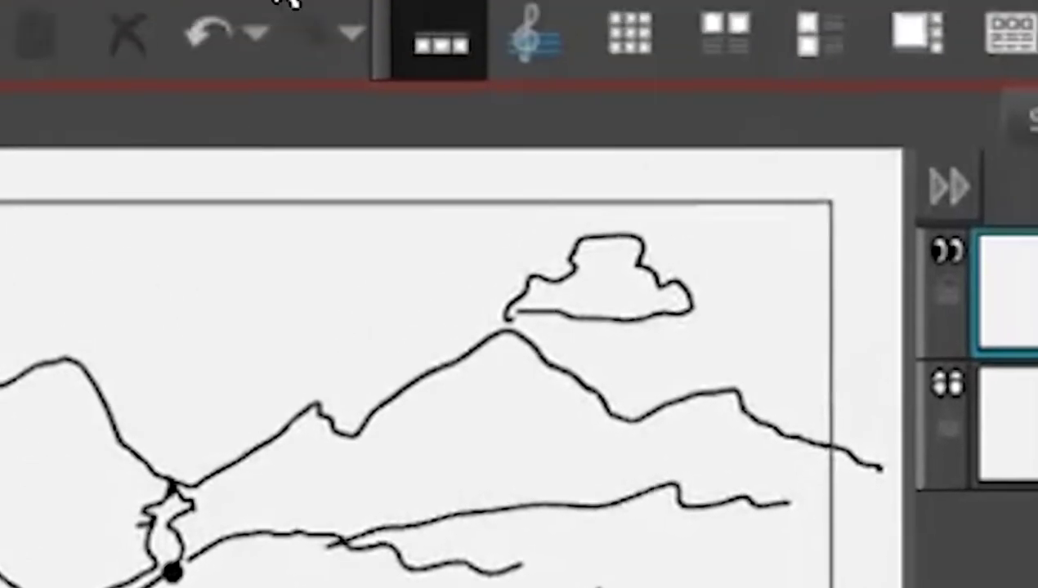
From the Camera menu, add one keyframe at the panel's beginning and another at its end.
click(225, 41)
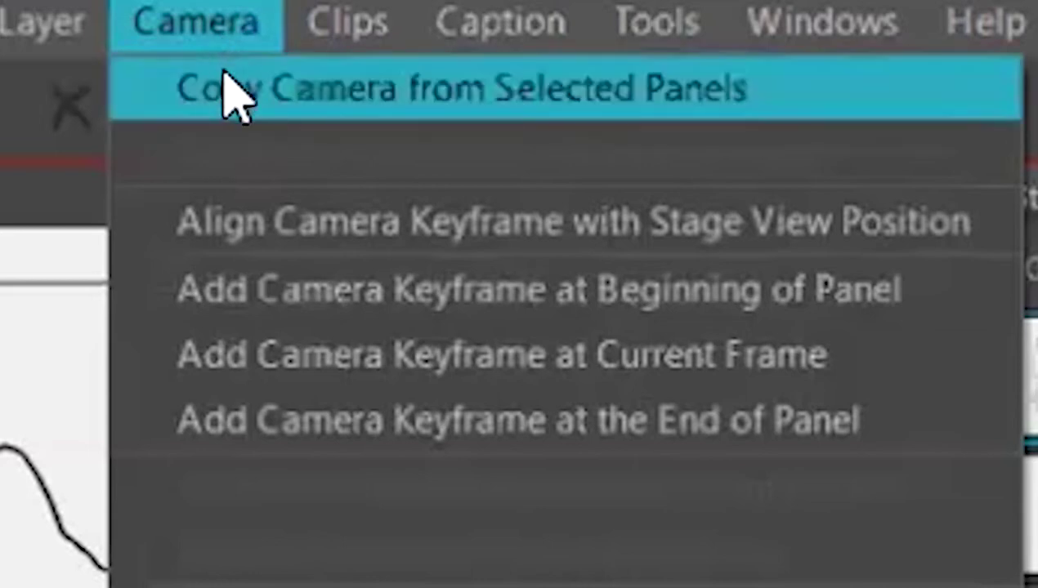
click(243, 270)
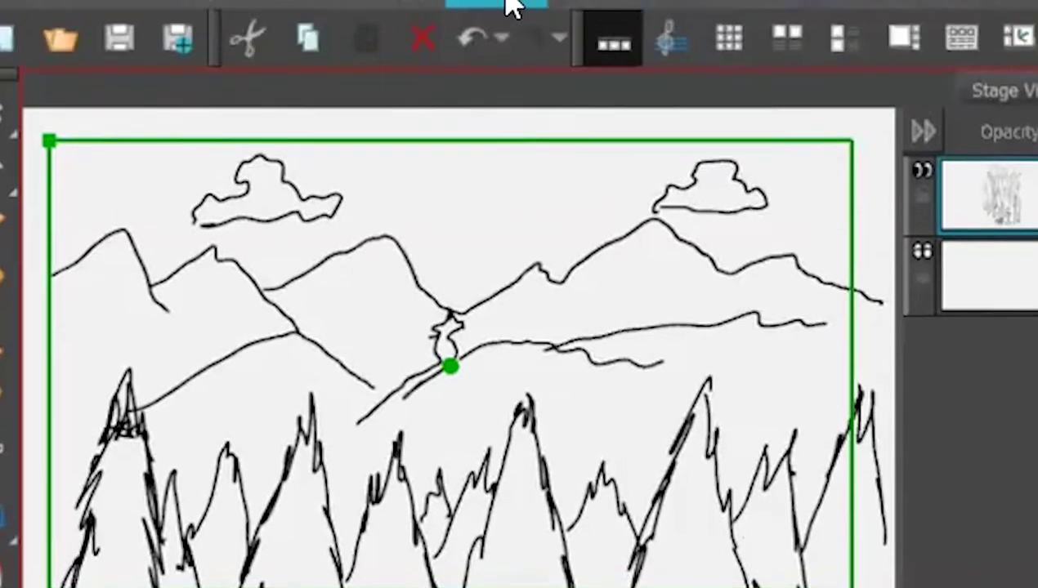
click(503, 28)
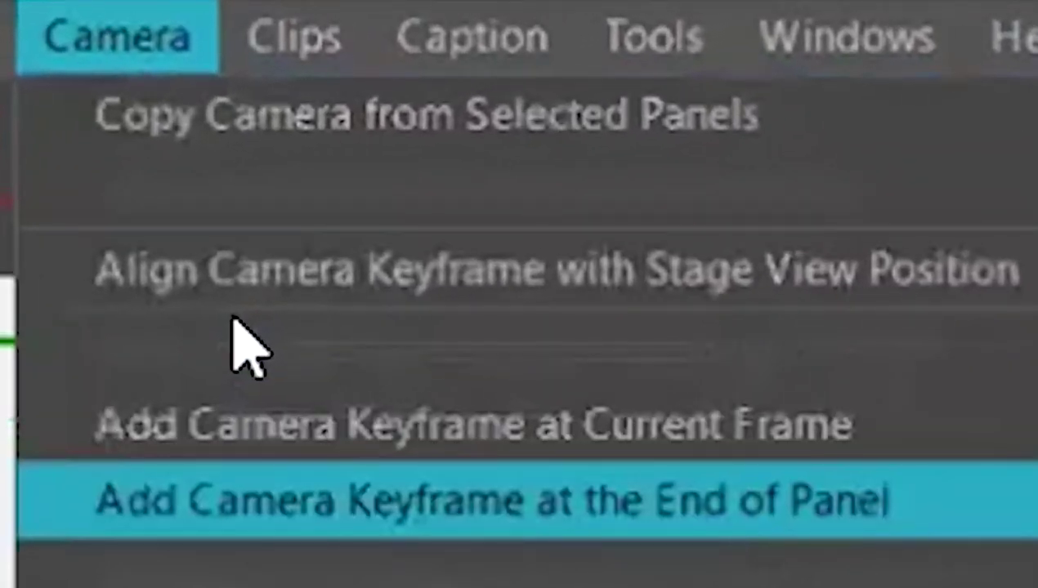
key(Return)
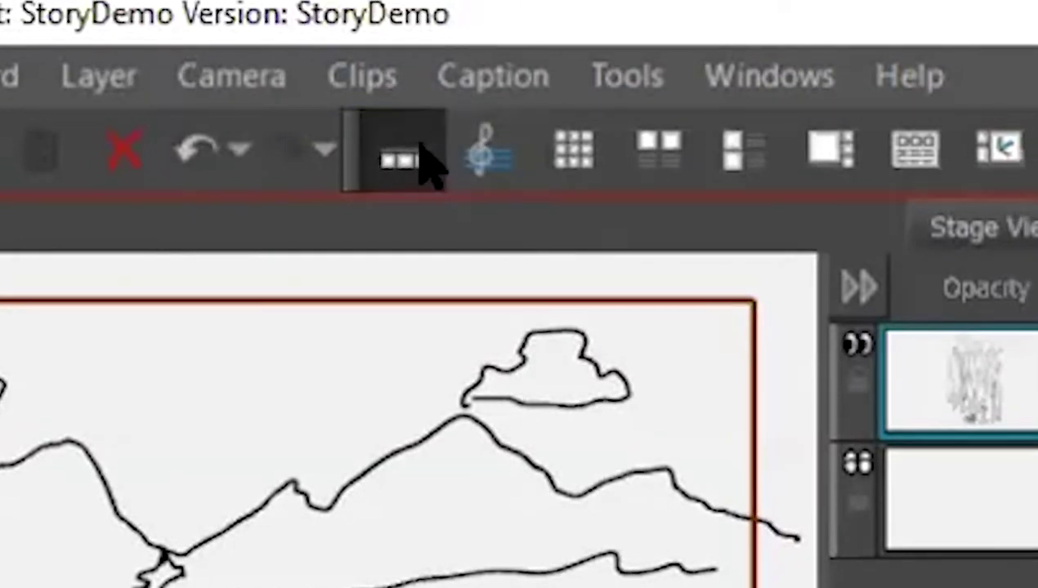
Switch to the Timeline workspace, showing the Camera track with its end keyframe and the Storyboard clip.
click(420, 147)
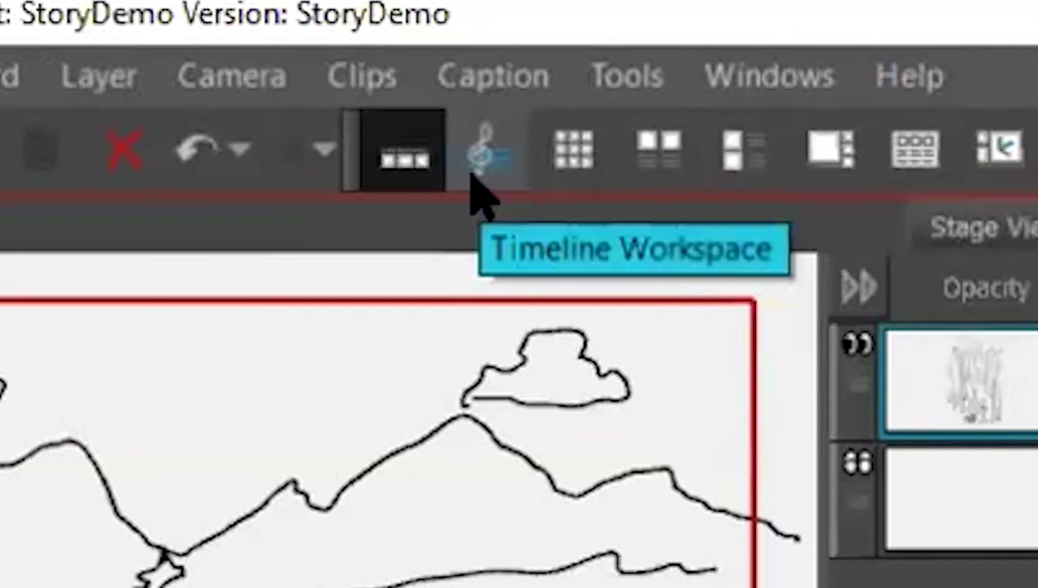
click(491, 151)
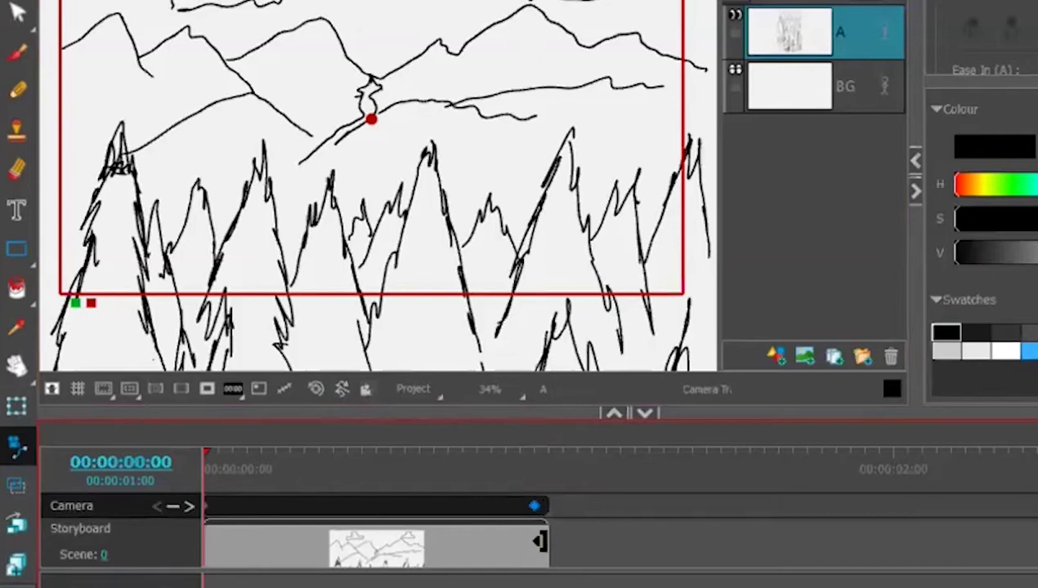
Drag the Storyboard clip's right edge until the panel lasts 0:00:02.15 (63 frames).
drag(539, 541, 770, 532)
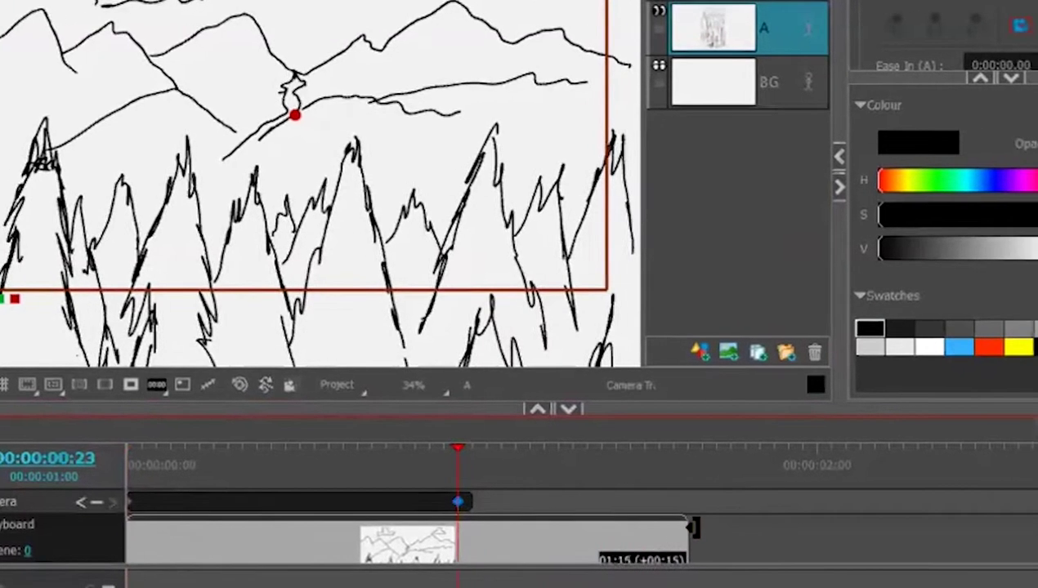
drag(693, 527, 993, 527)
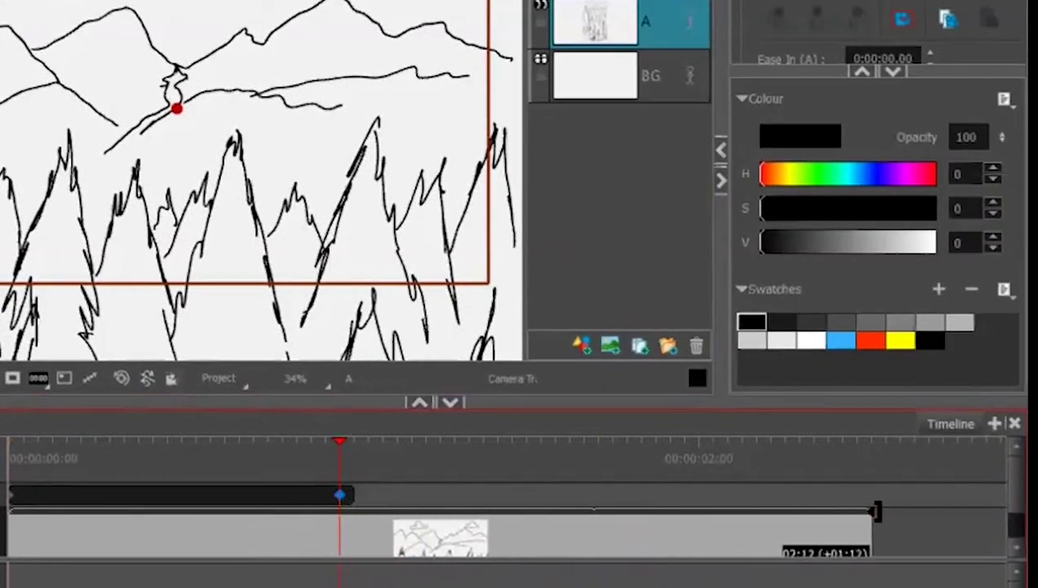
drag(876, 512, 906, 513)
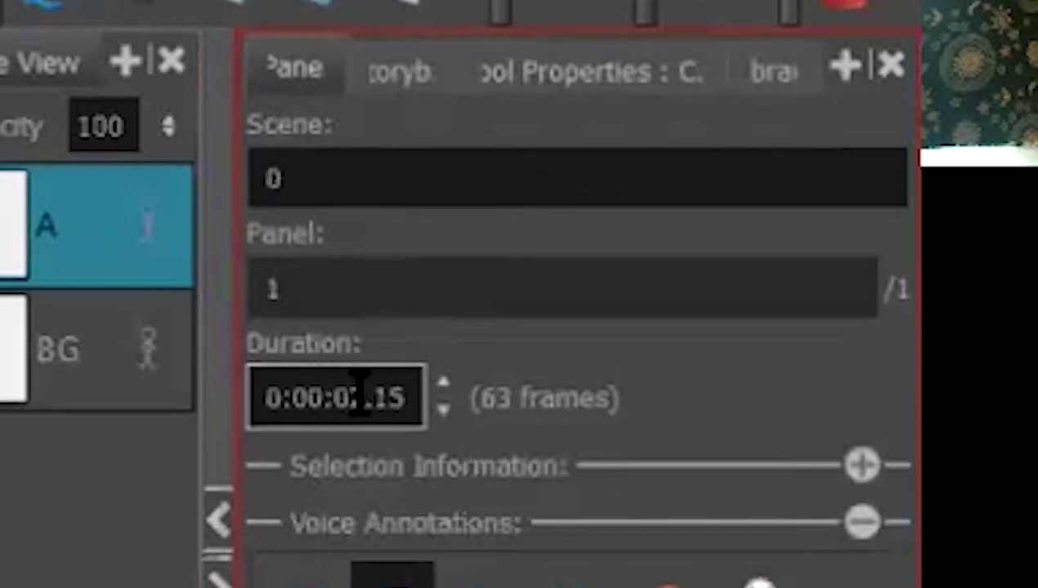
Enter a new value in the Duration field so the panel lasts 0:00:05.23 (143 frames).
click(362, 396)
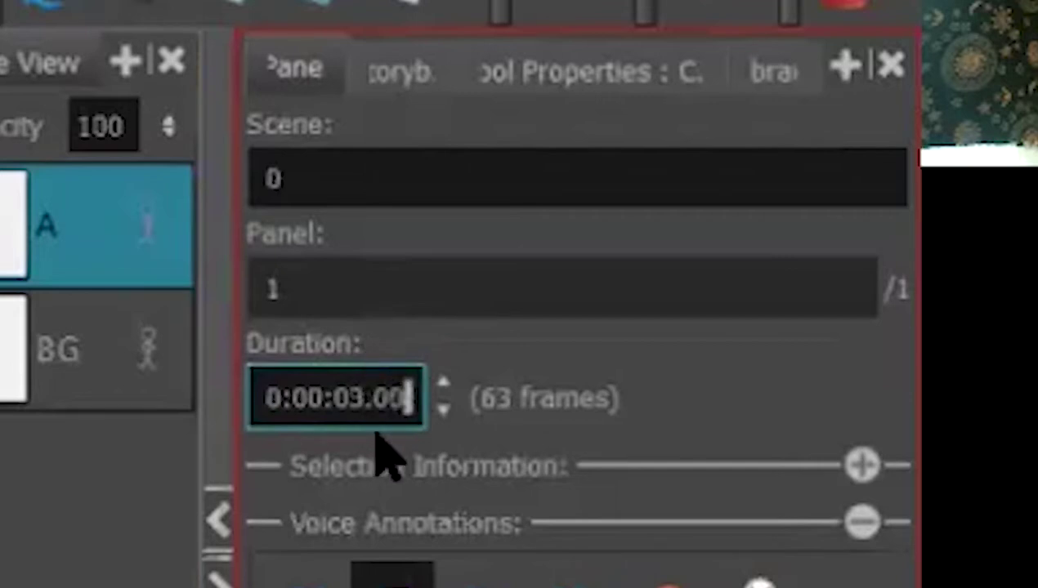
key(Return)
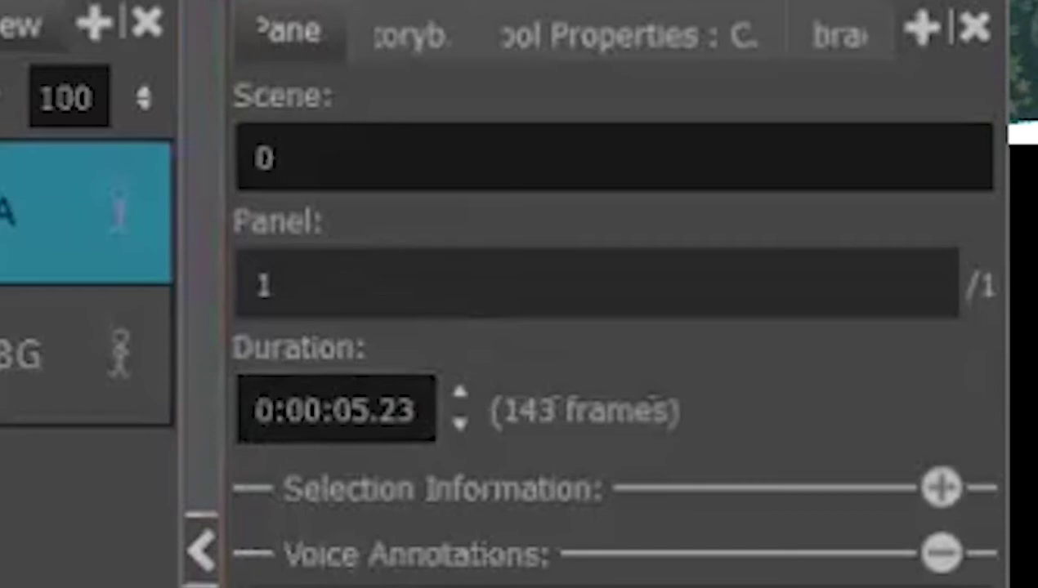
Correct the Duration field to end in ':00', making the panel 0:00:06.00 (144 frames).
key(Down)
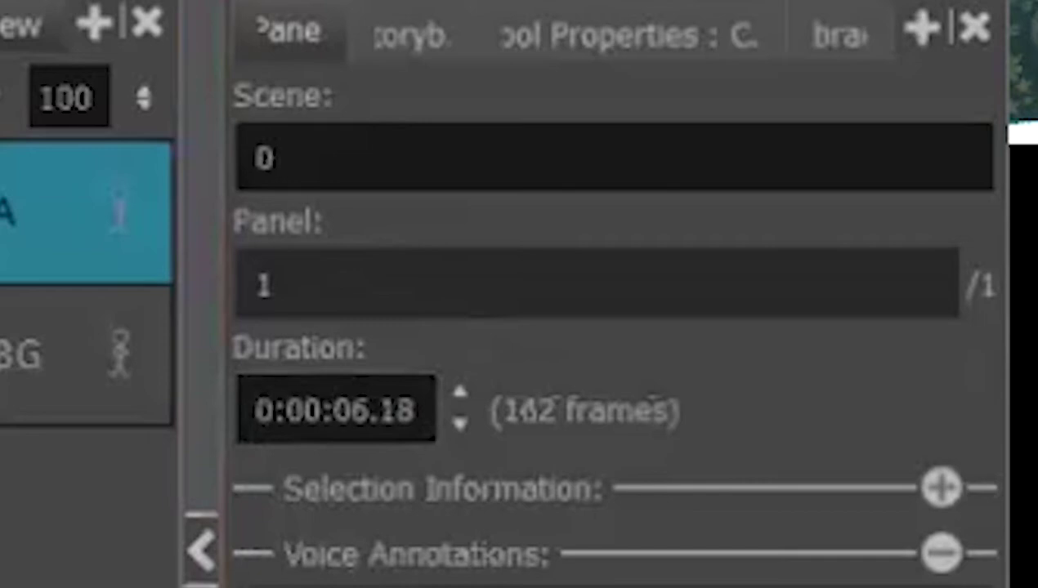
click(330, 404)
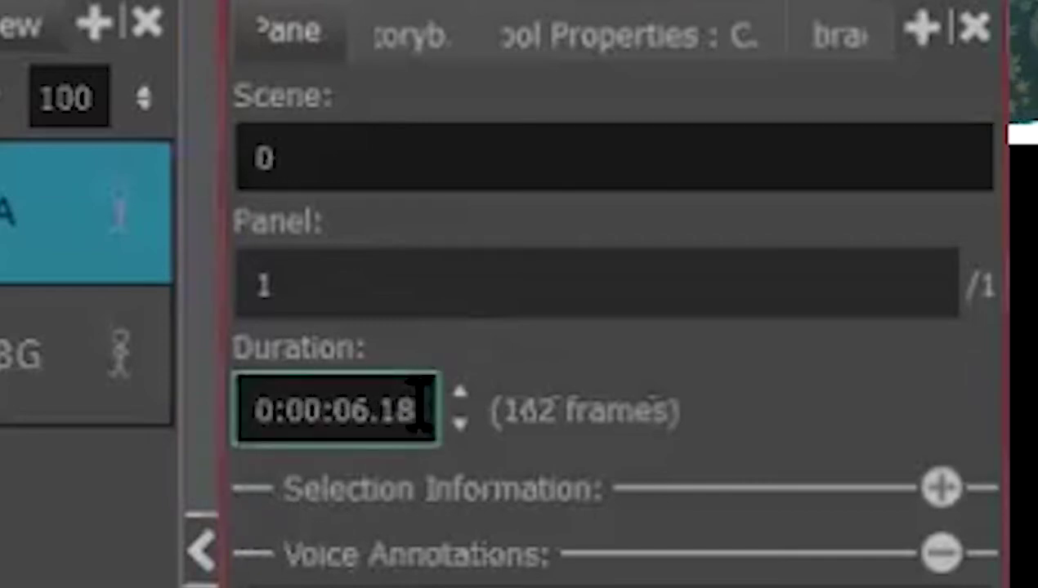
right_click(415, 405)
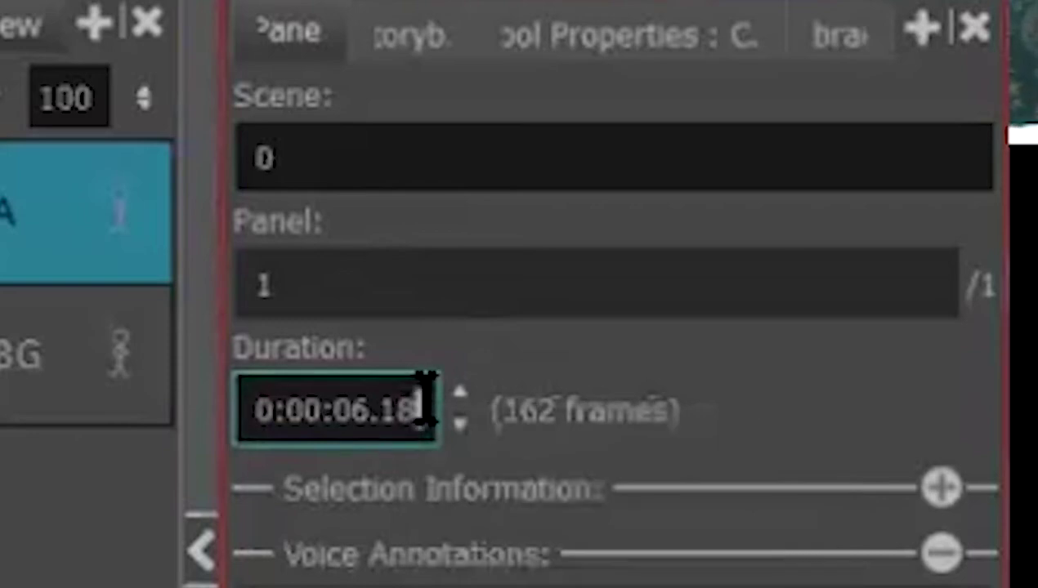
key(BackSpace)
key(BackSpace)
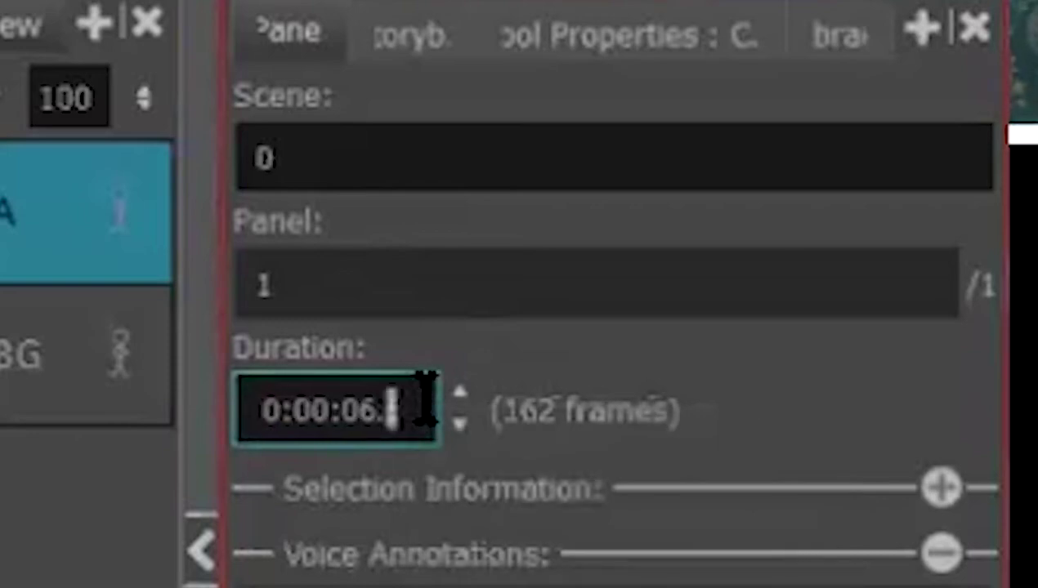
key(BackSpace)
text(:00)
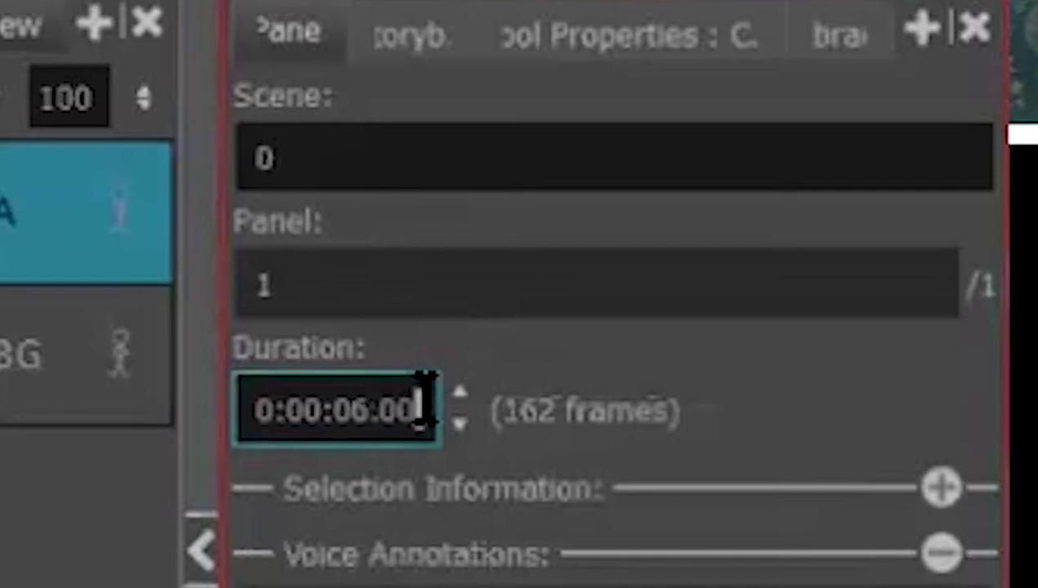
key(Return)
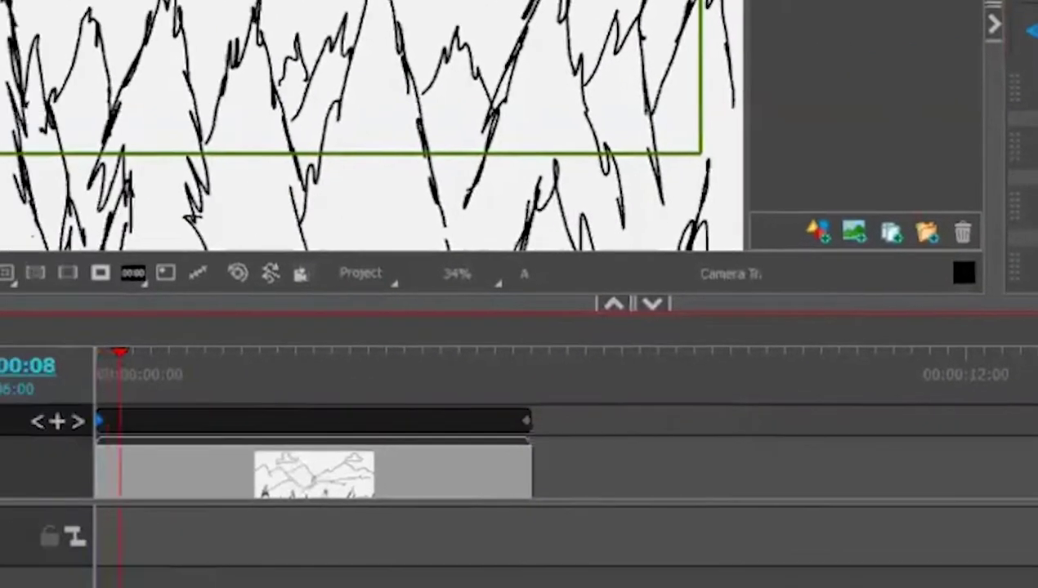
Move the playhead to the panel start and drag the camera keyframe later along the camera track.
scroll(409, 474, up, 3)
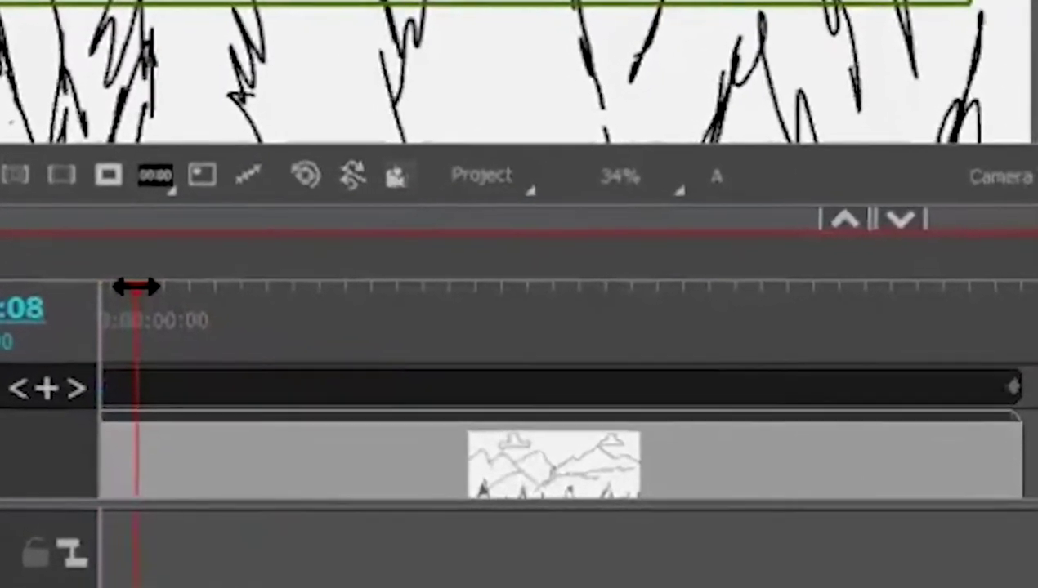
drag(119, 350, 77, 359)
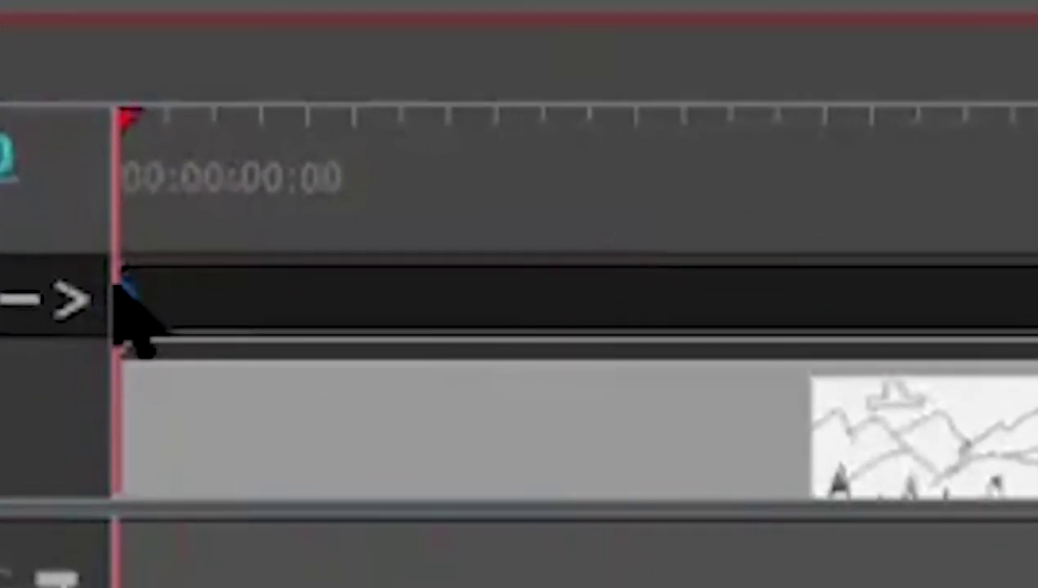
drag(122, 285, 850, 290)
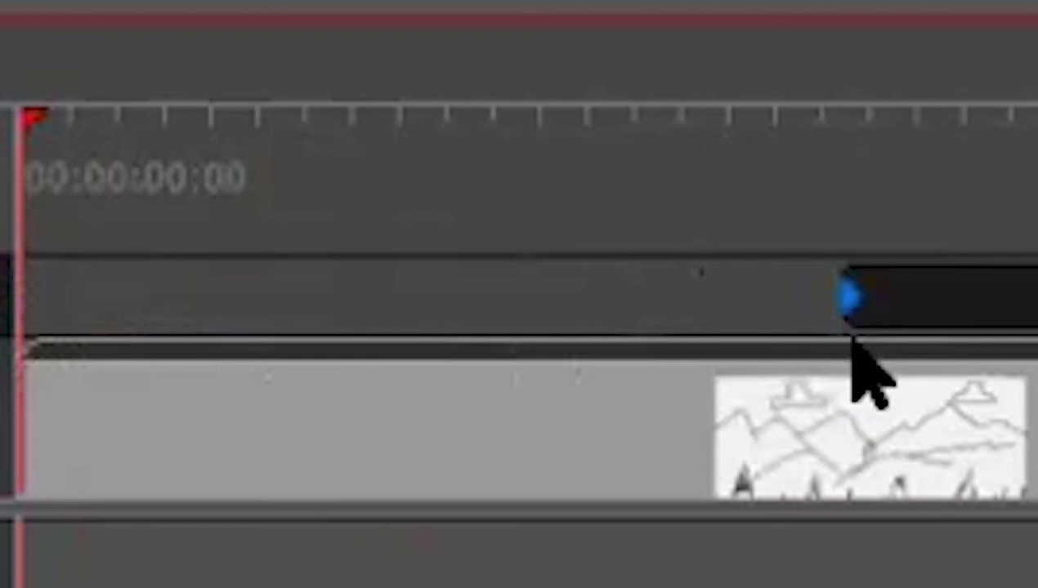
right_click(843, 274)
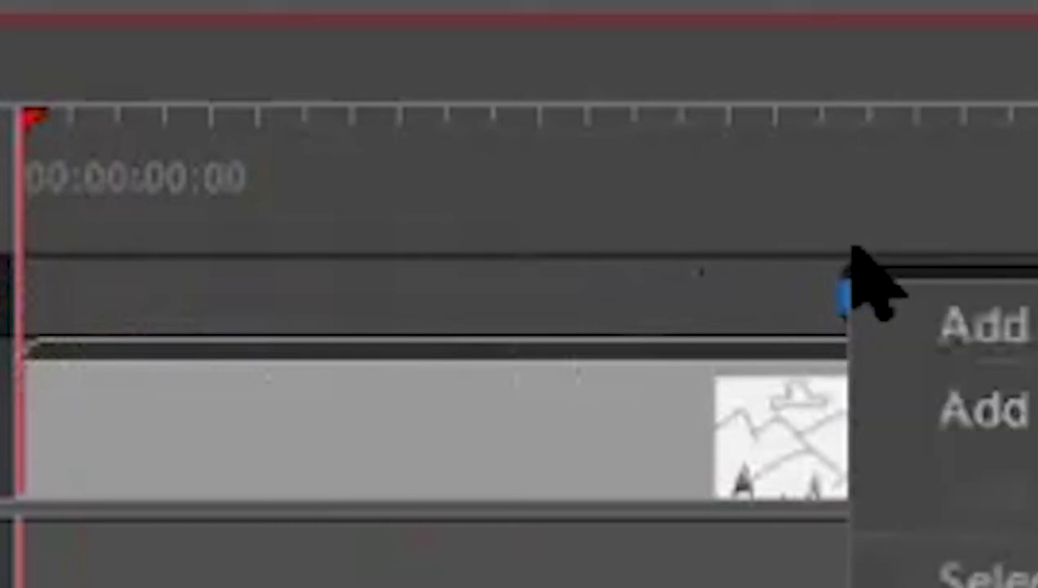
click(830, 278)
click(830, 282)
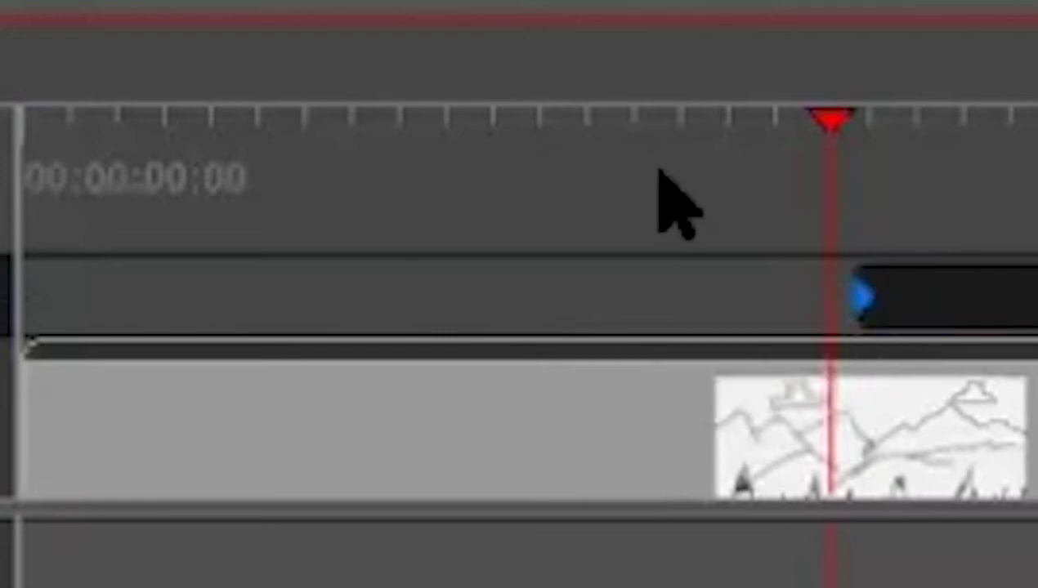
Scrub the playhead across the panel to the camera keyframe and play back the move.
click(125, 162)
click(406, 160)
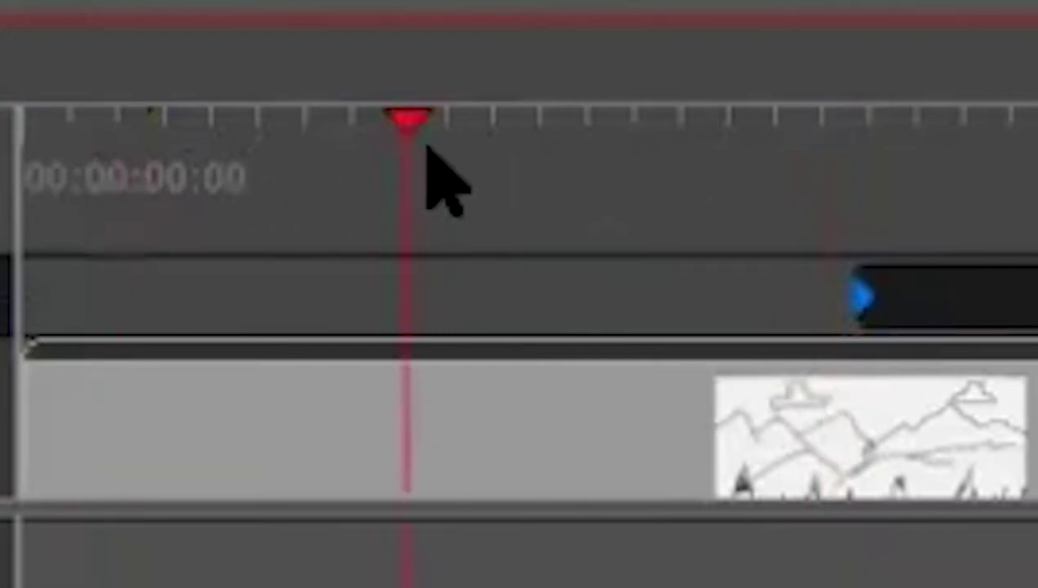
click(645, 164)
click(834, 159)
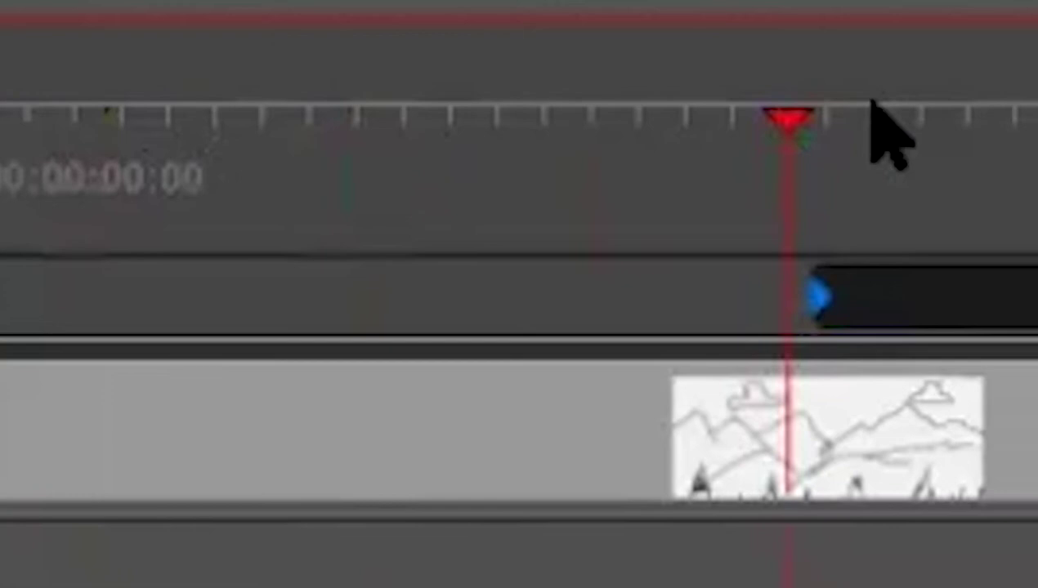
key(space)
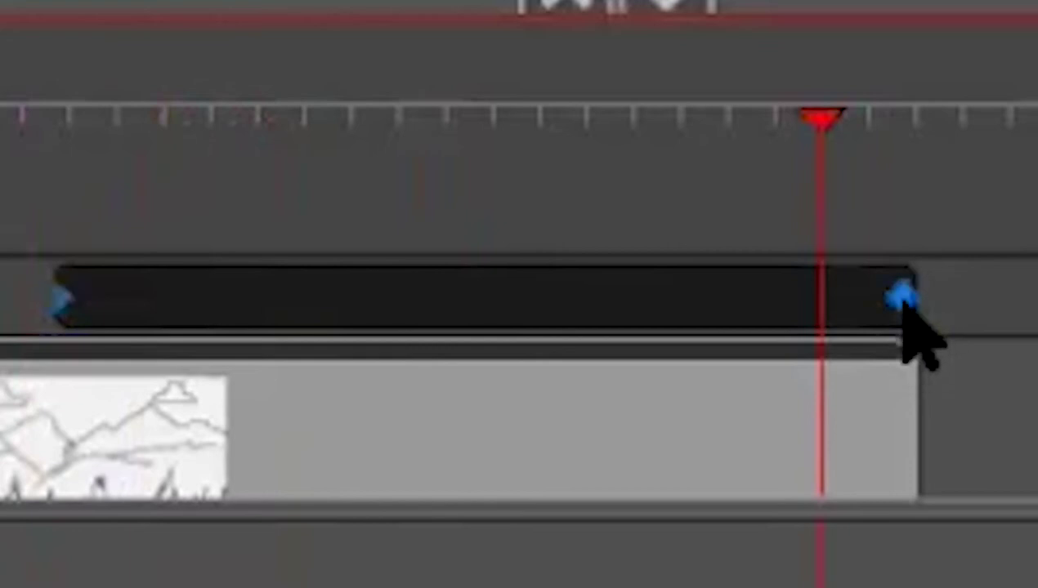
Pull the camera move's end keyframe back to 04:15 and place the playhead on it.
drag(899, 296, 503, 295)
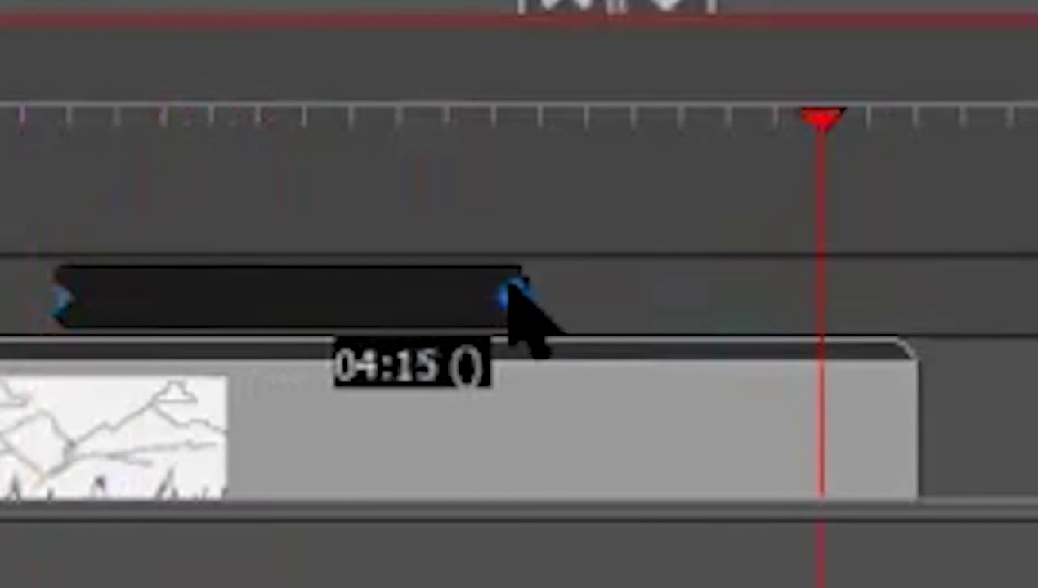
drag(508, 290, 510, 296)
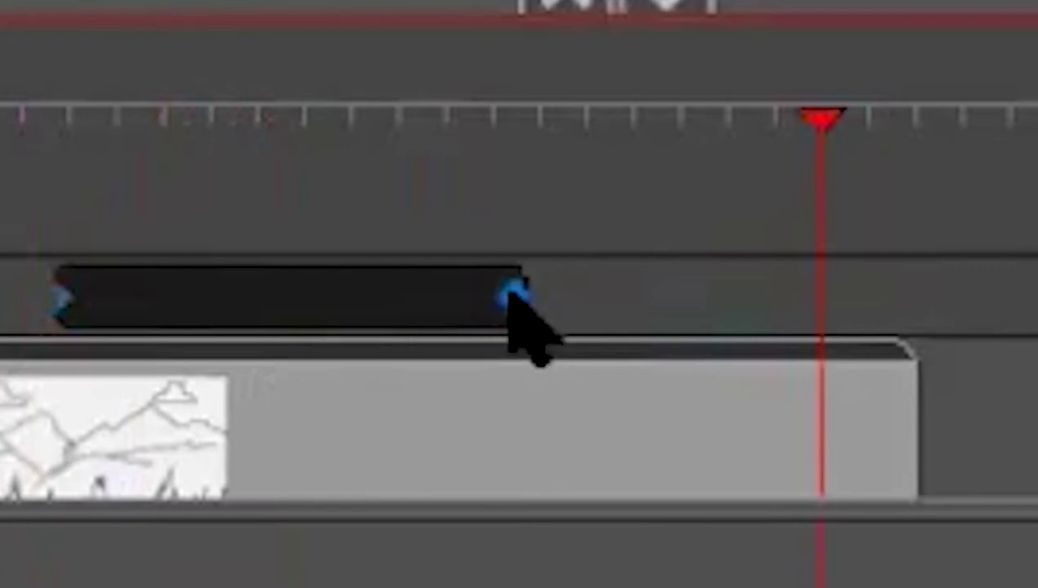
click(515, 152)
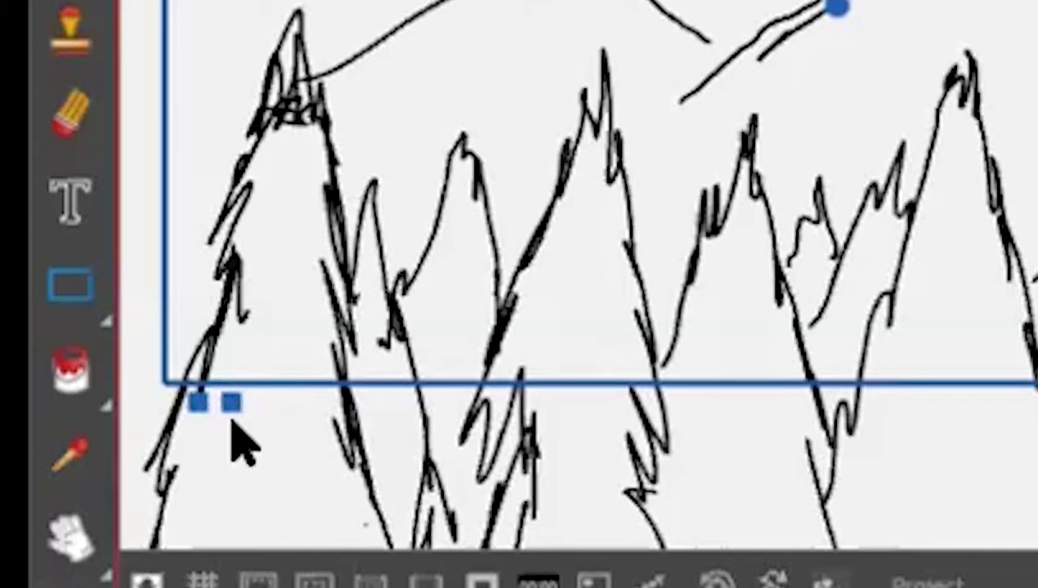
Slide the camera frame down over the trees, then zoom out and pan down to the hikers.
drag(231, 403, 241, 582)
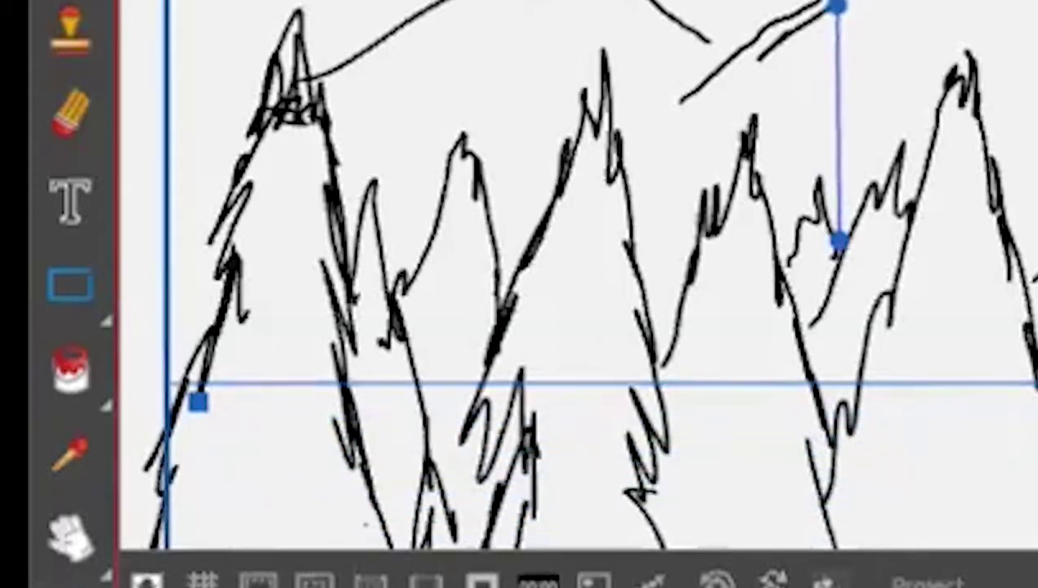
drag(164, 1, 163, 275)
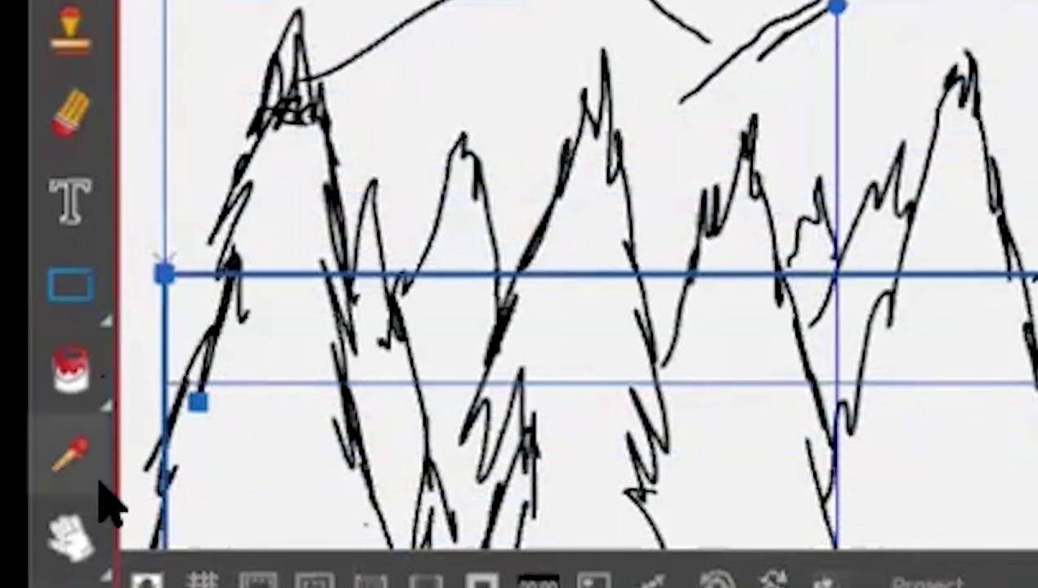
click(75, 541)
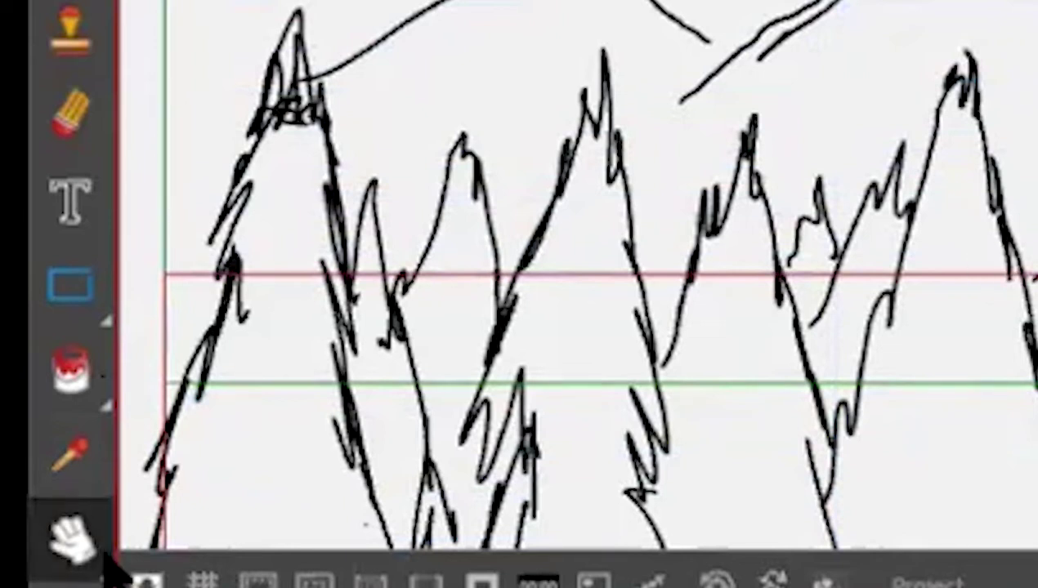
click(119, 577)
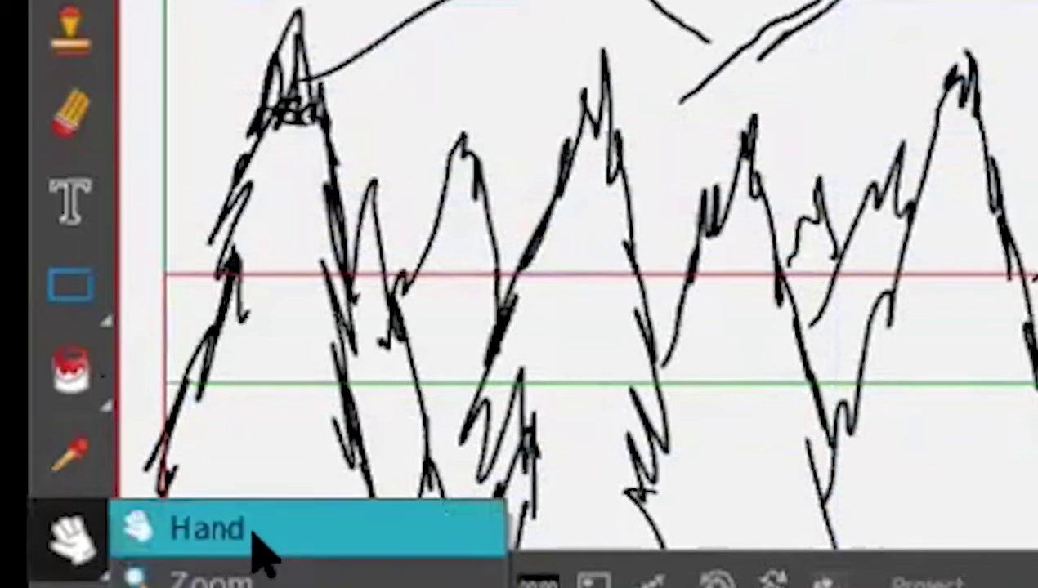
click(250, 582)
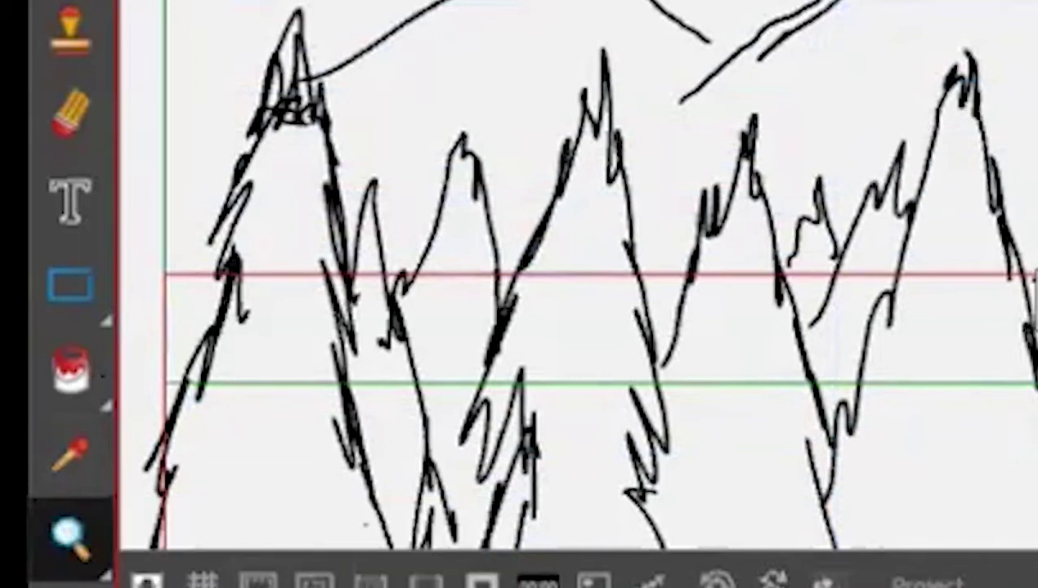
alt+click(1013, 171)
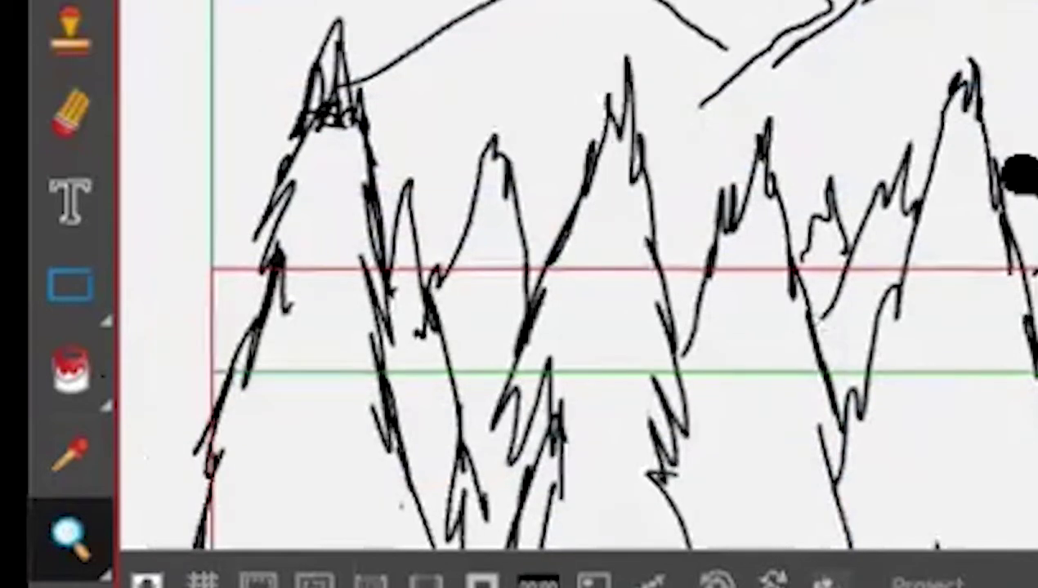
alt+click(1018, 168)
alt+click(1025, 155)
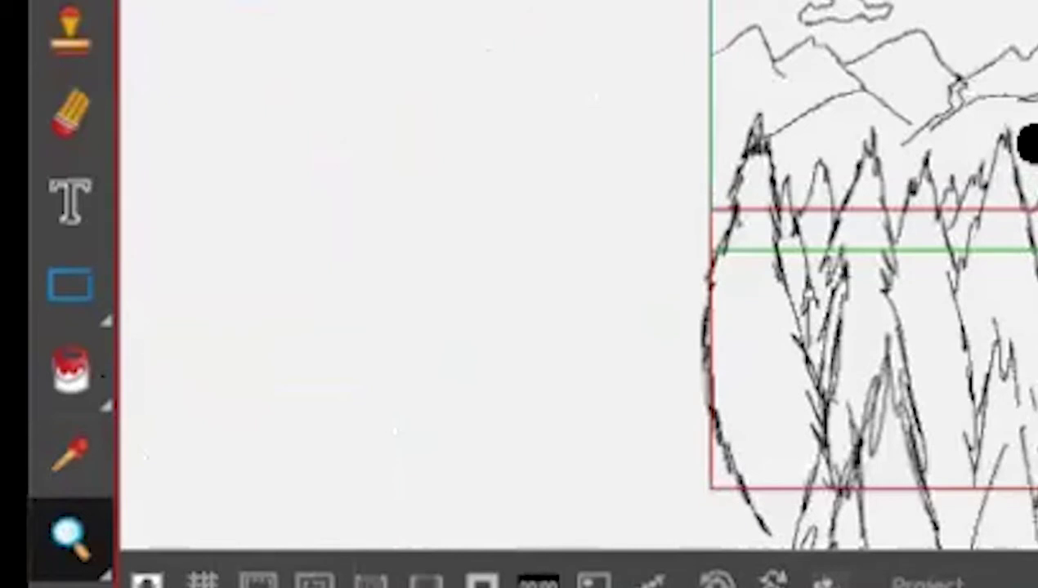
drag(102, 568, 163, 523)
drag(817, 368, 723, 108)
scroll(810, 275, down, 5)
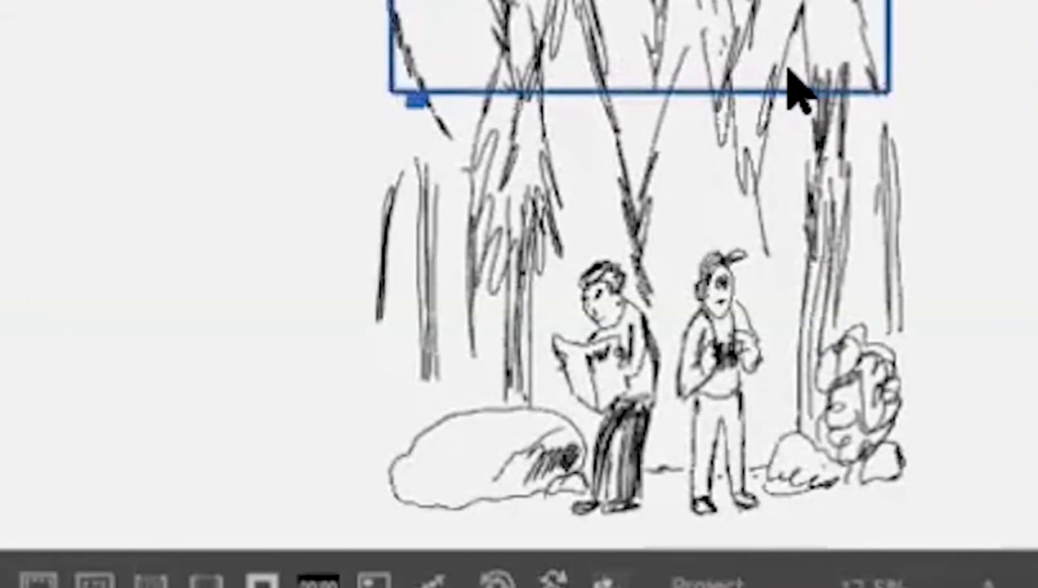
Drag the camera frame down over the hikers and rocks, then scale it up from its top-left corner.
drag(661, 88, 671, 514)
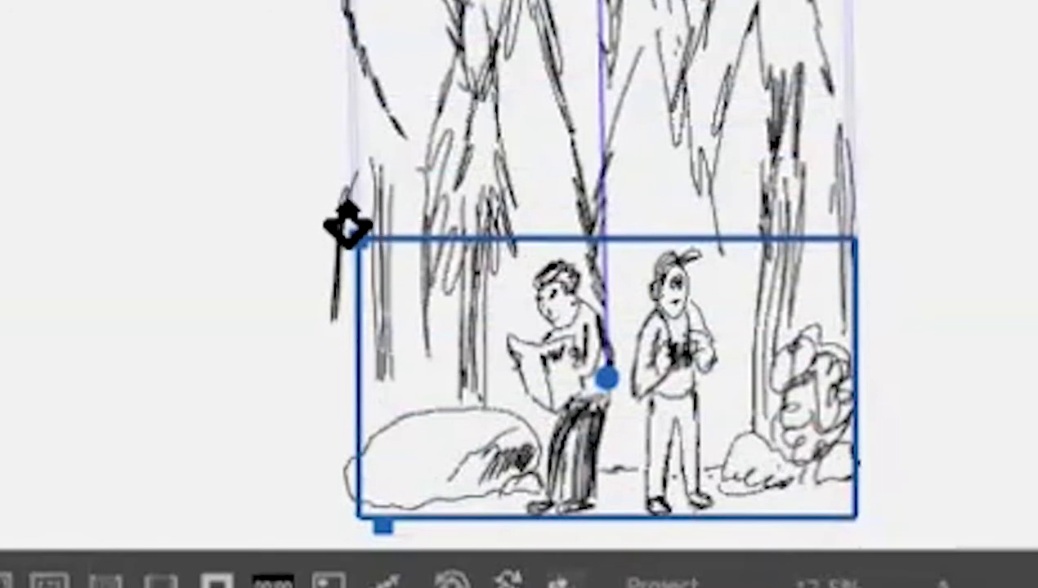
drag(348, 236, 322, 198)
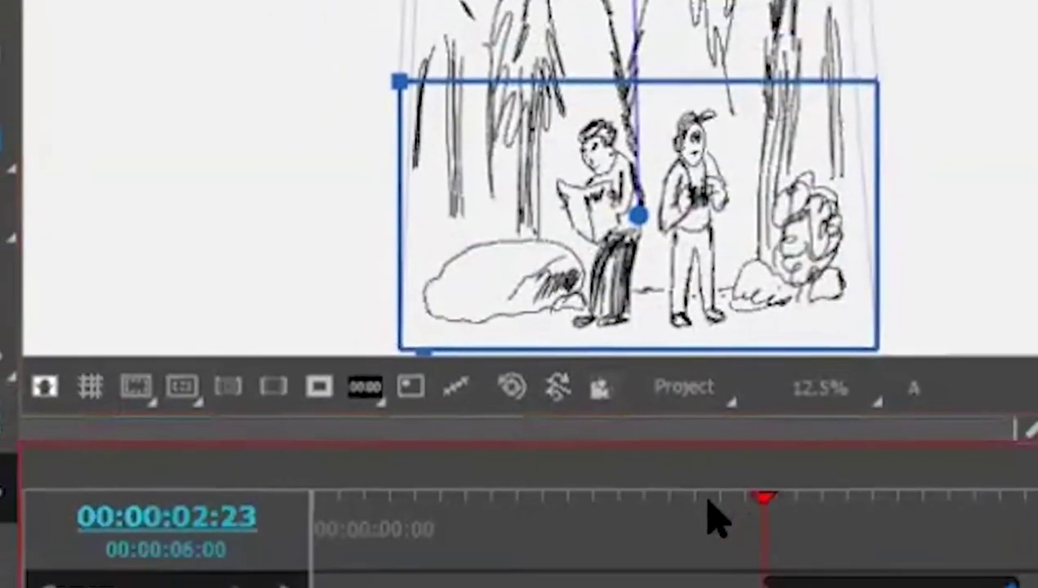
Reveal the playback controls, play the camera move and scrub to check the pan down to the hikers.
click(696, 587)
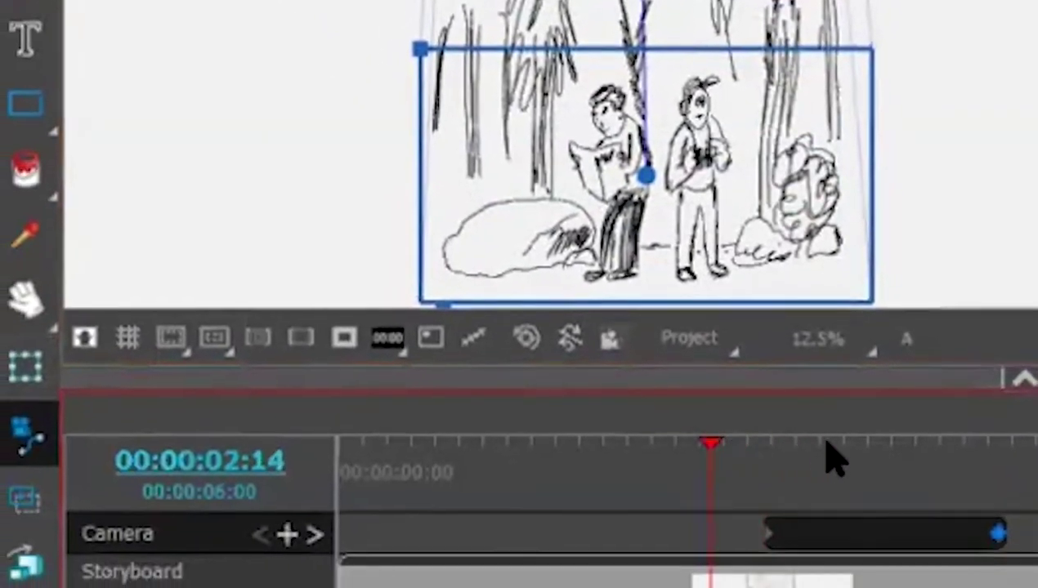
click(667, 479)
click(458, 459)
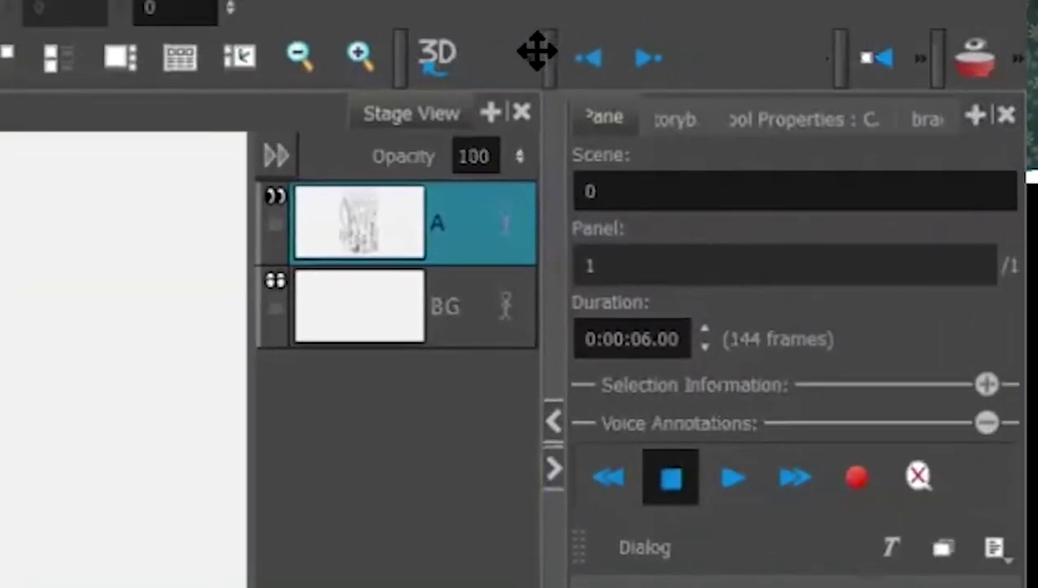
drag(537, 50, 483, 49)
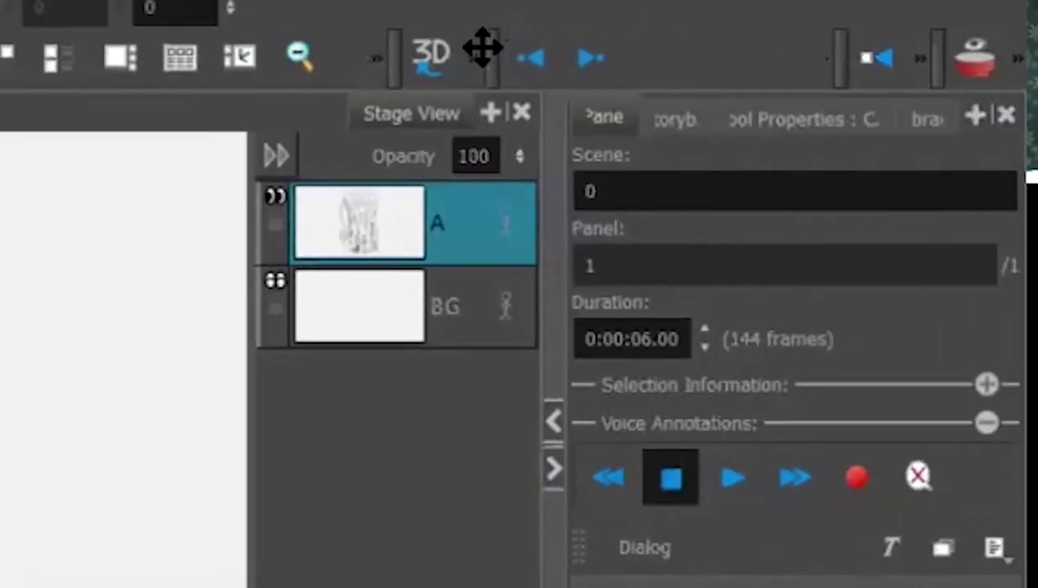
drag(838, 54, 654, 55)
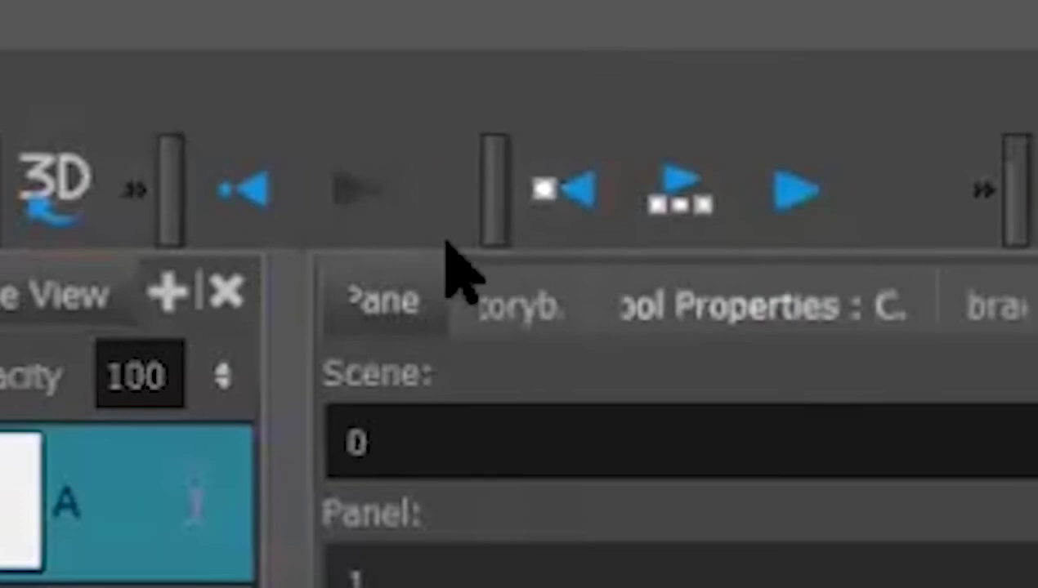
click(805, 184)
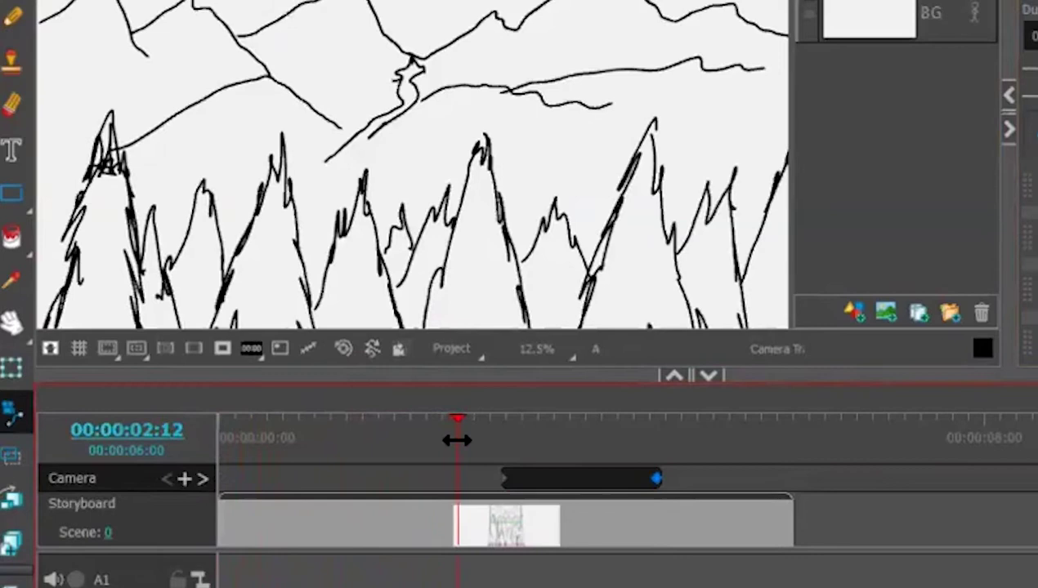
drag(464, 441, 501, 436)
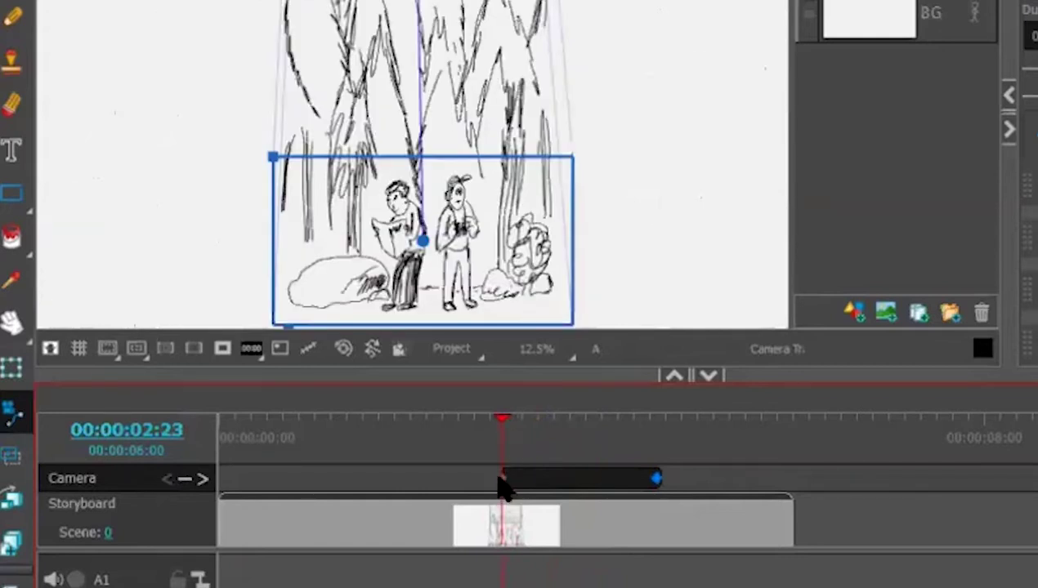
Select the camera pan segment and set its Ease In to 0:00:12.00.
click(505, 484)
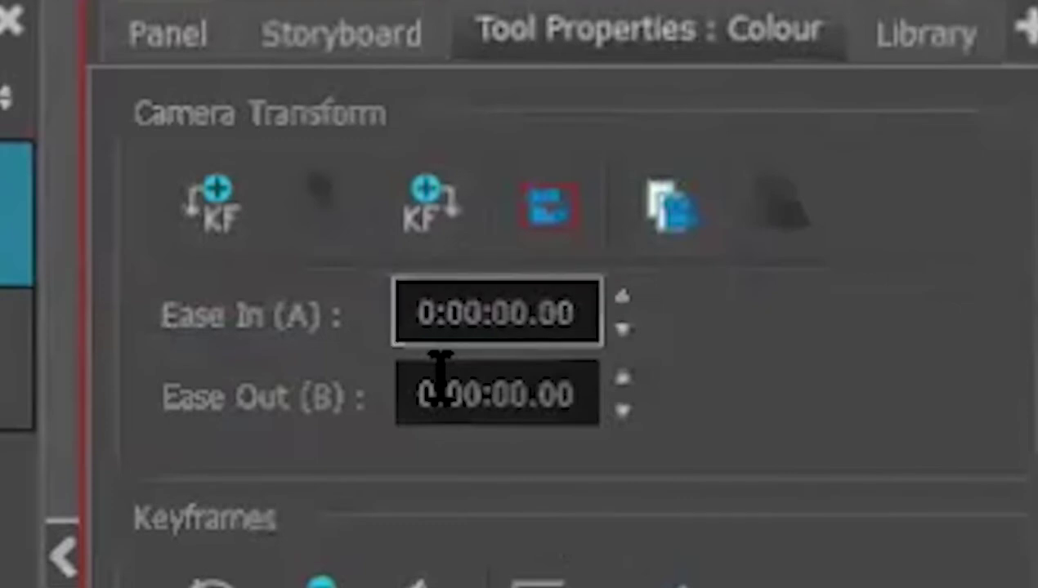
click(527, 339)
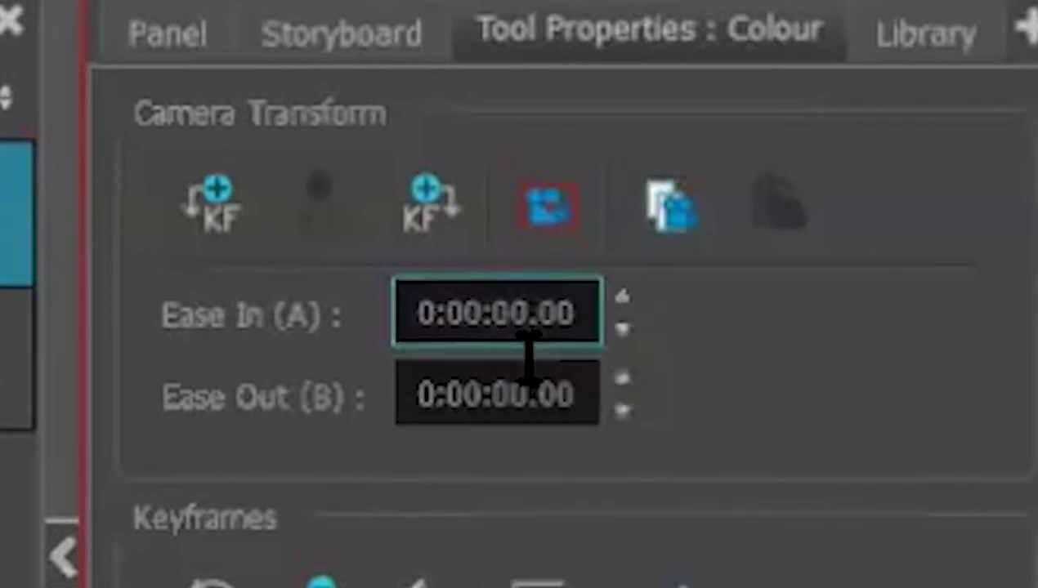
right_click(527, 359)
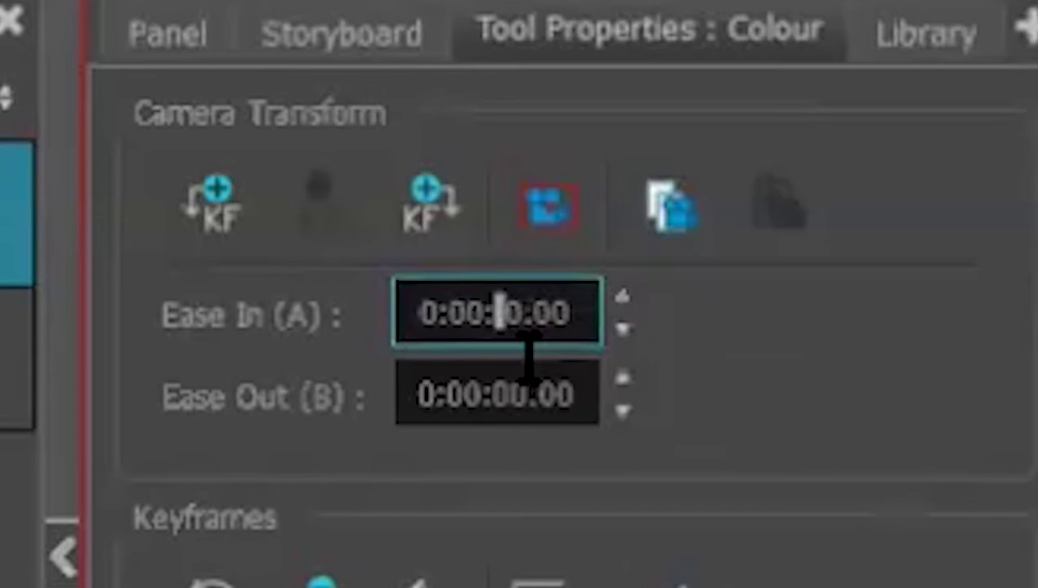
text(12)
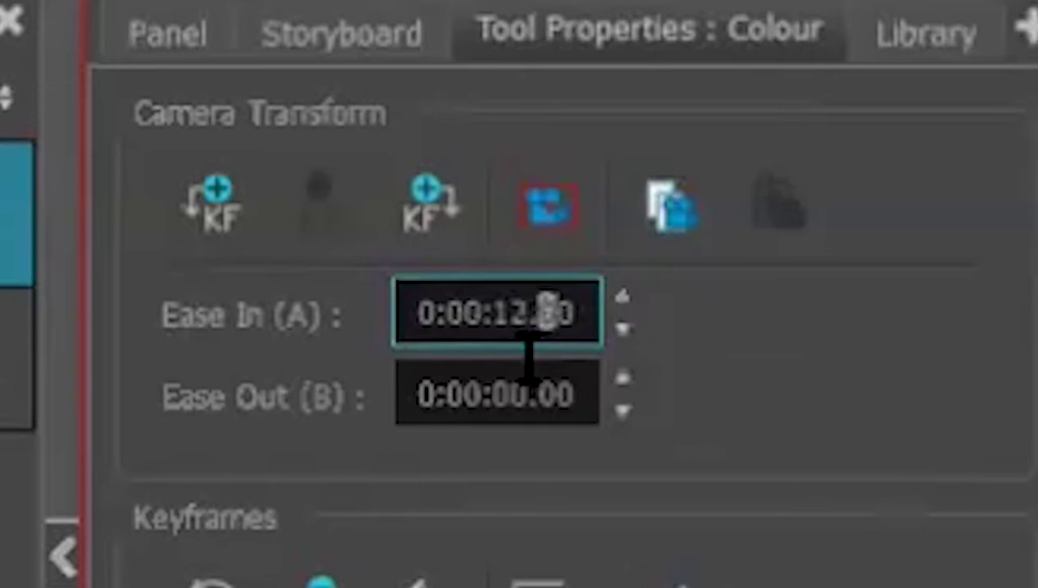
key(Return)
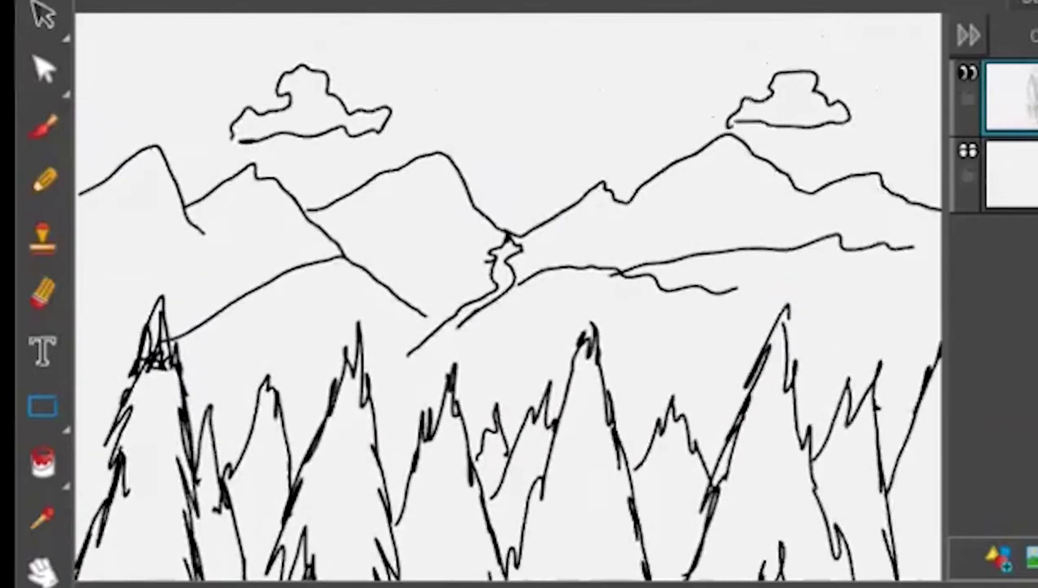
Play the eased pan from the mountains down to the hikers, then check the close-up framing.
scroll(506, 327, down, 5)
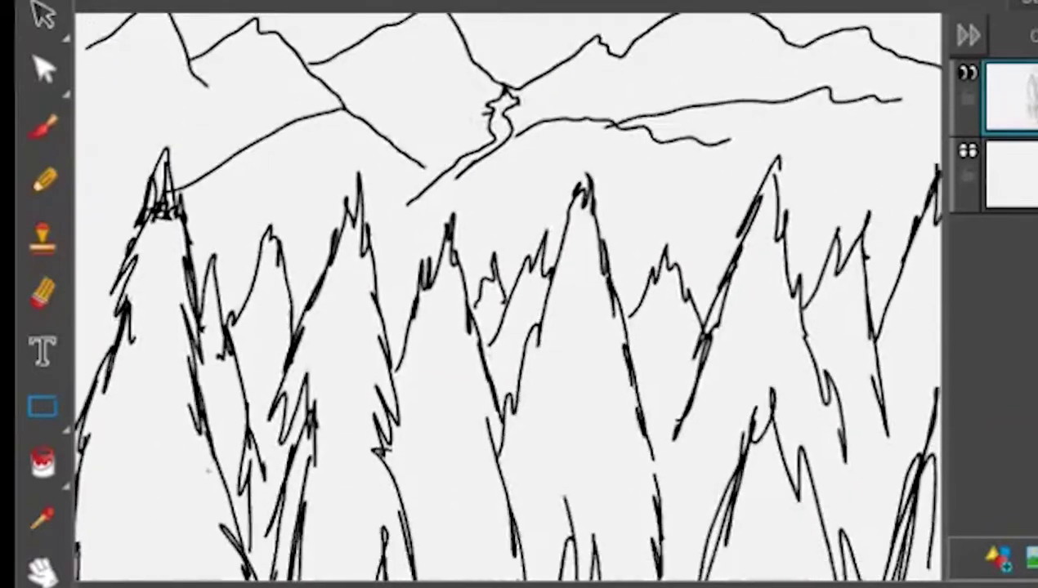
scroll(507, 327, down, 10)
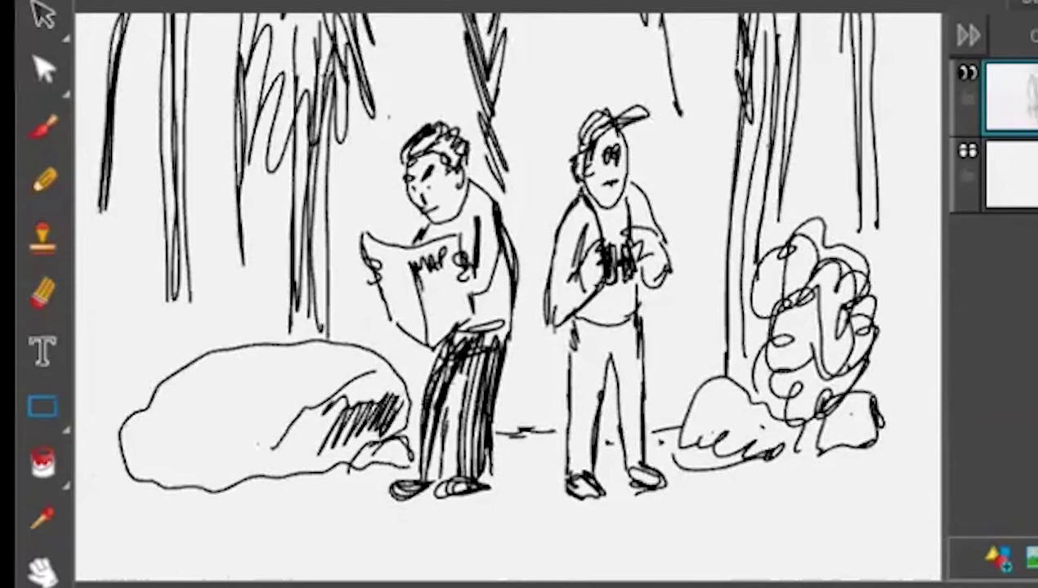
key(space)
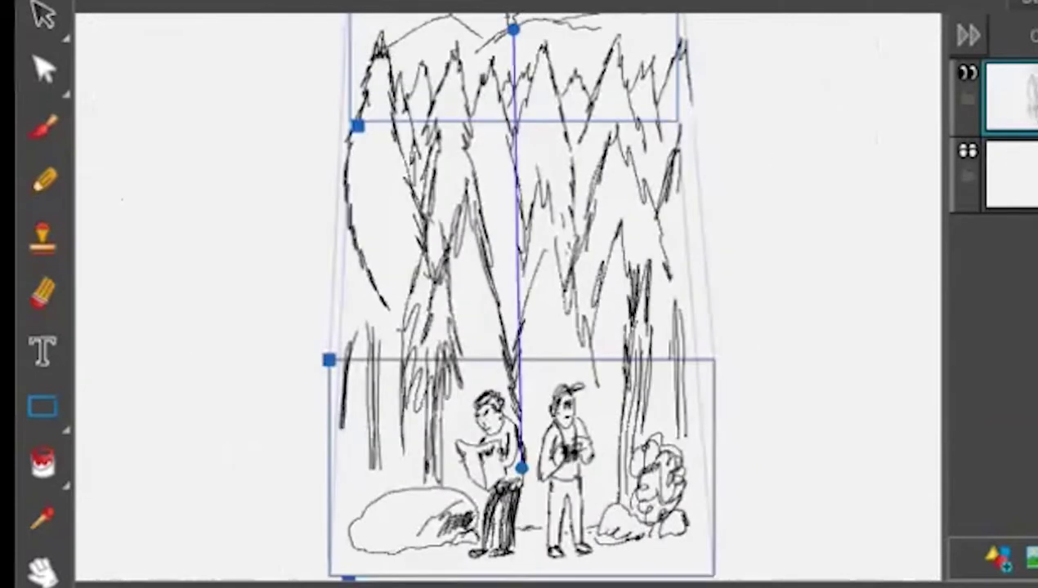
key(space)
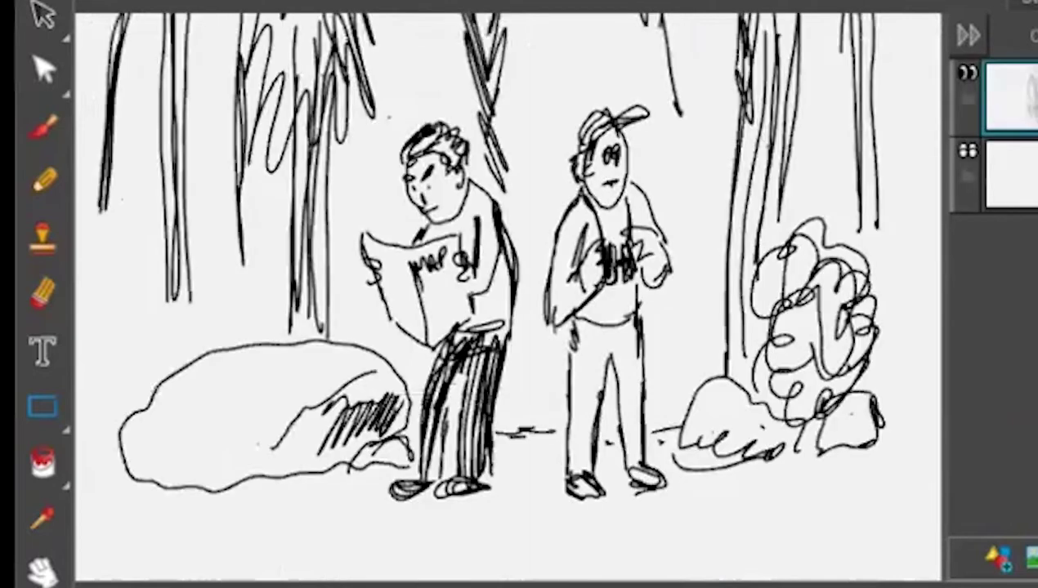
key(space)
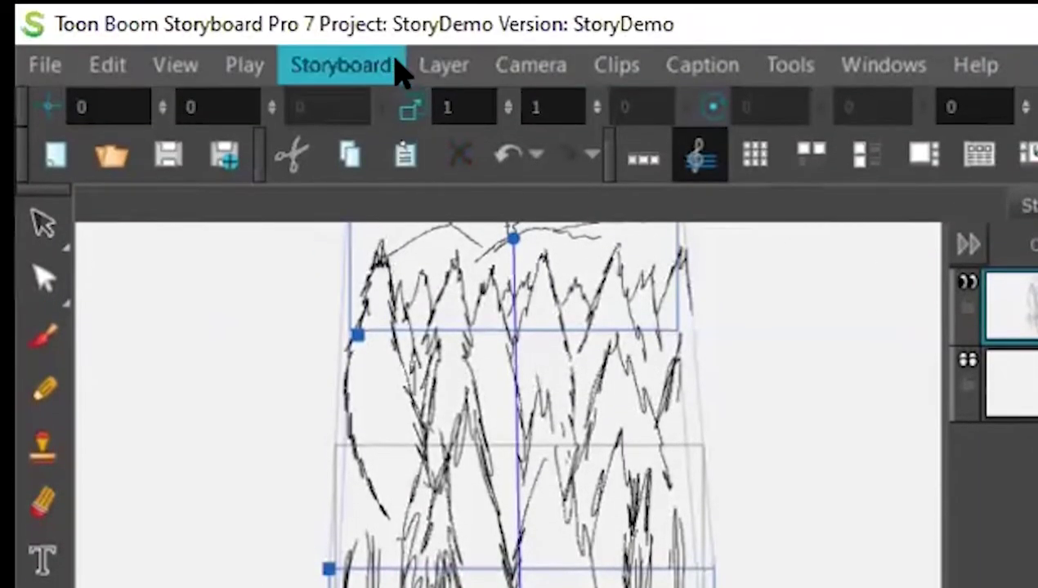
Add a new blank Scene 1 after the six-second hiker panel and move to it.
click(364, 65)
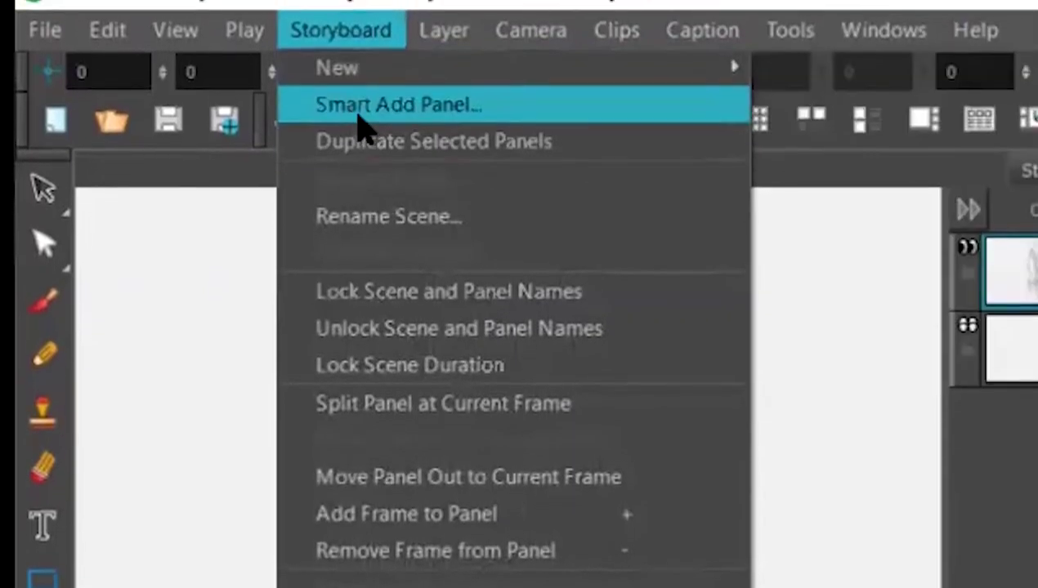
mouse_move(368, 75)
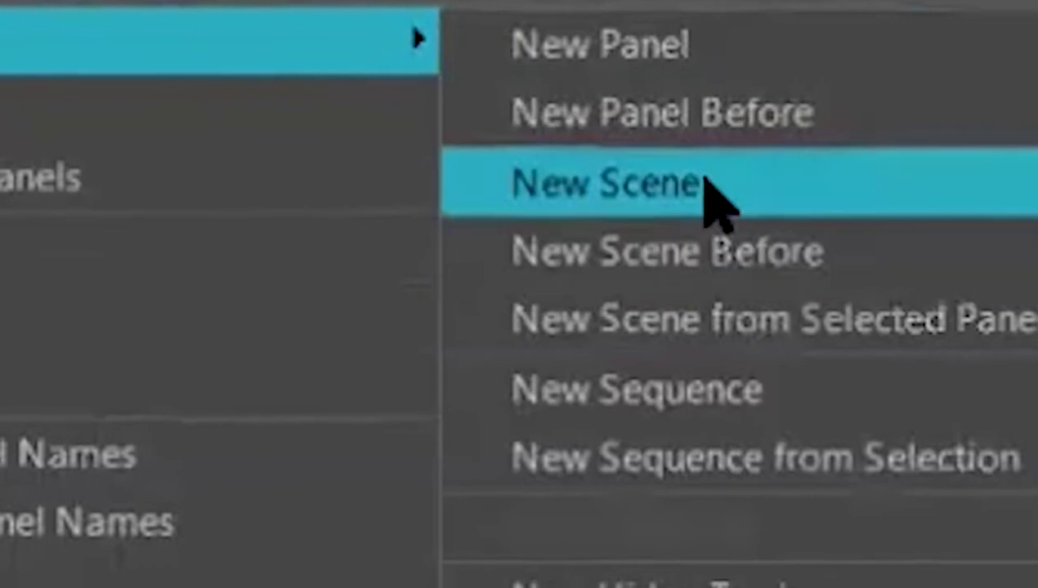
click(701, 184)
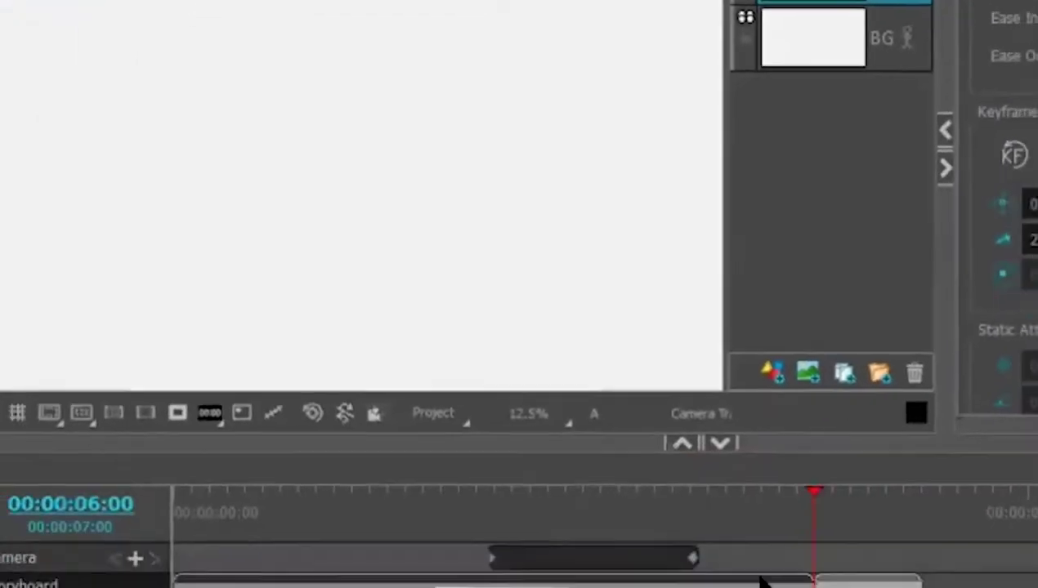
click(749, 484)
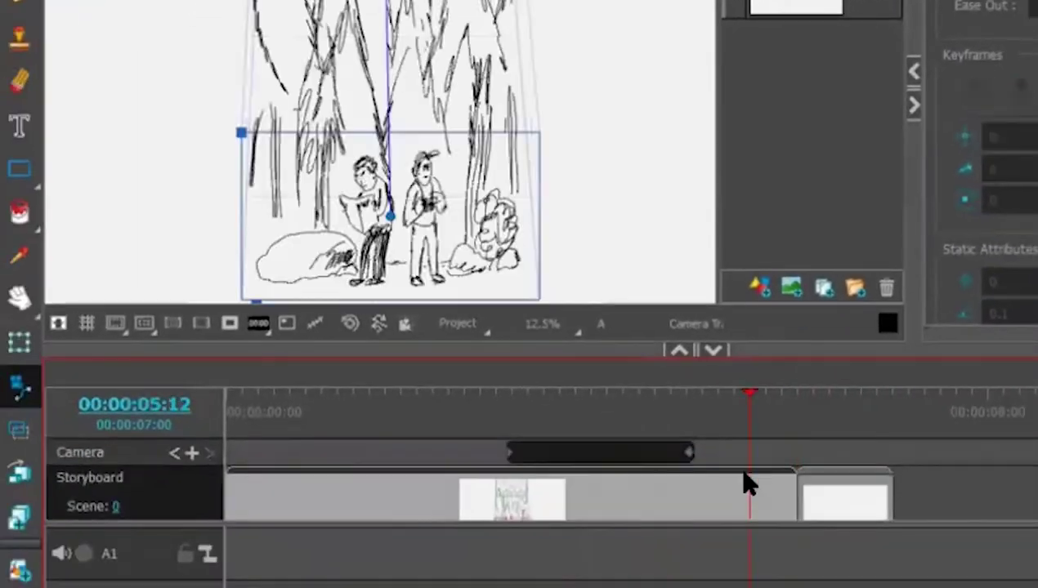
click(830, 475)
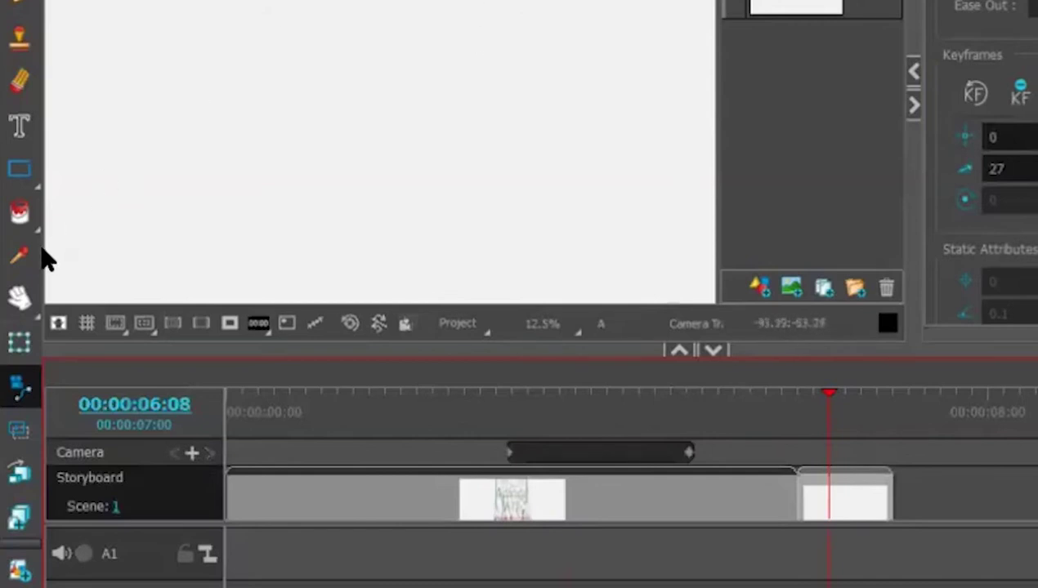
click(19, 298)
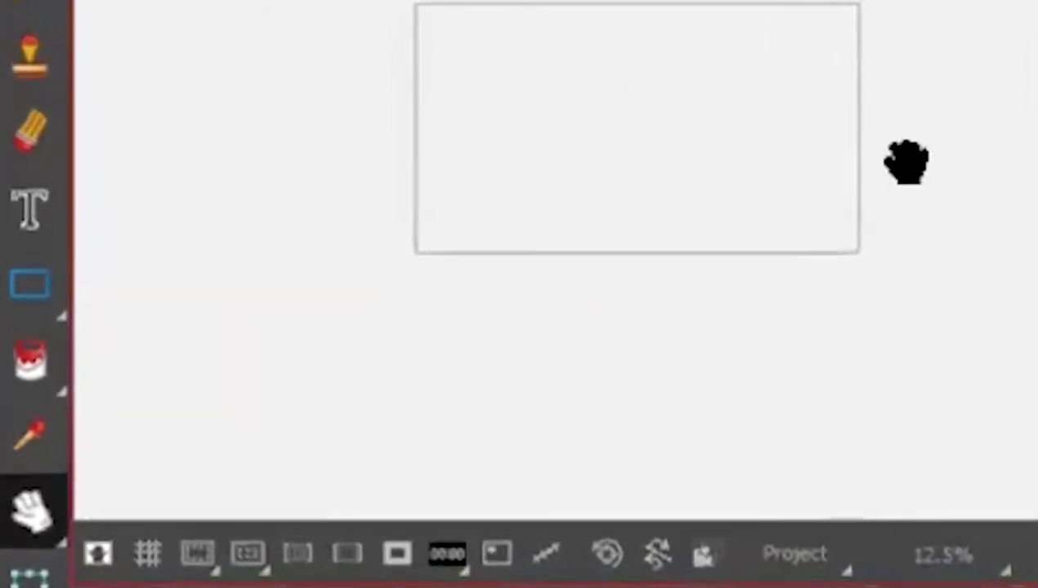
Recentre the canvas on the new scene's frame and zoom in to 25%.
drag(907, 161, 940, 270)
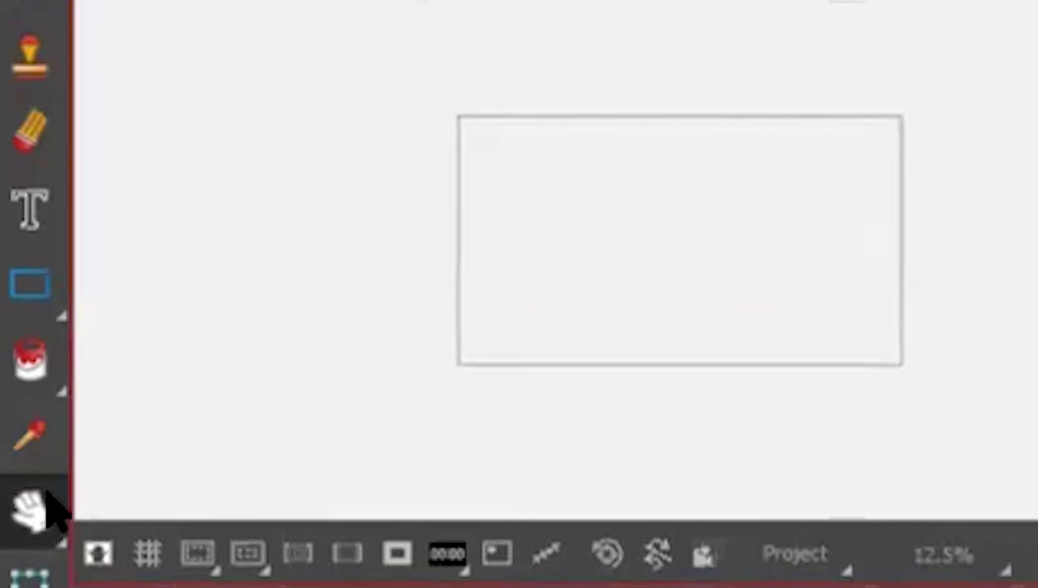
drag(51, 512, 128, 564)
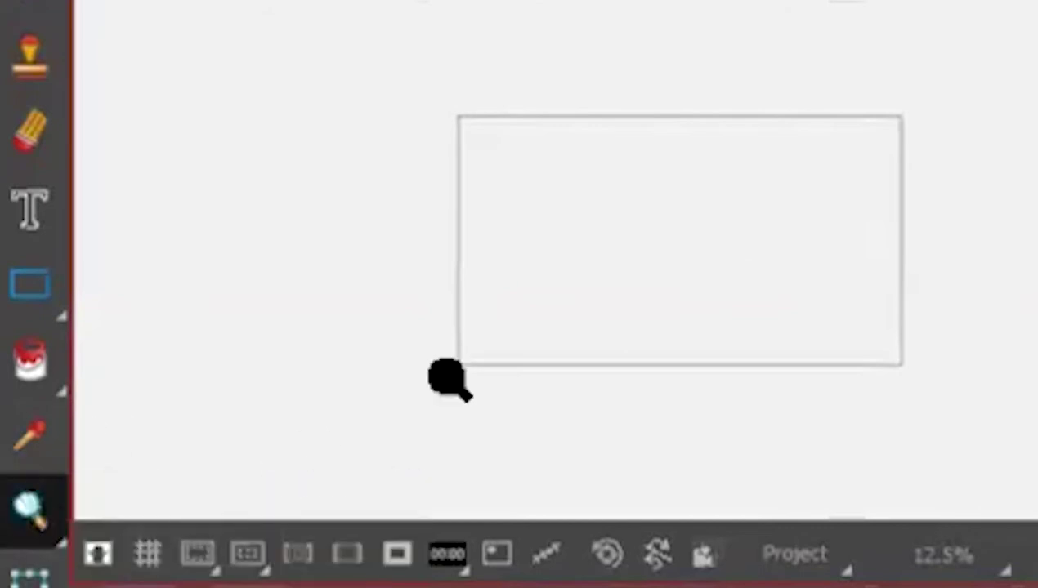
click(773, 215)
click(774, 209)
click(776, 195)
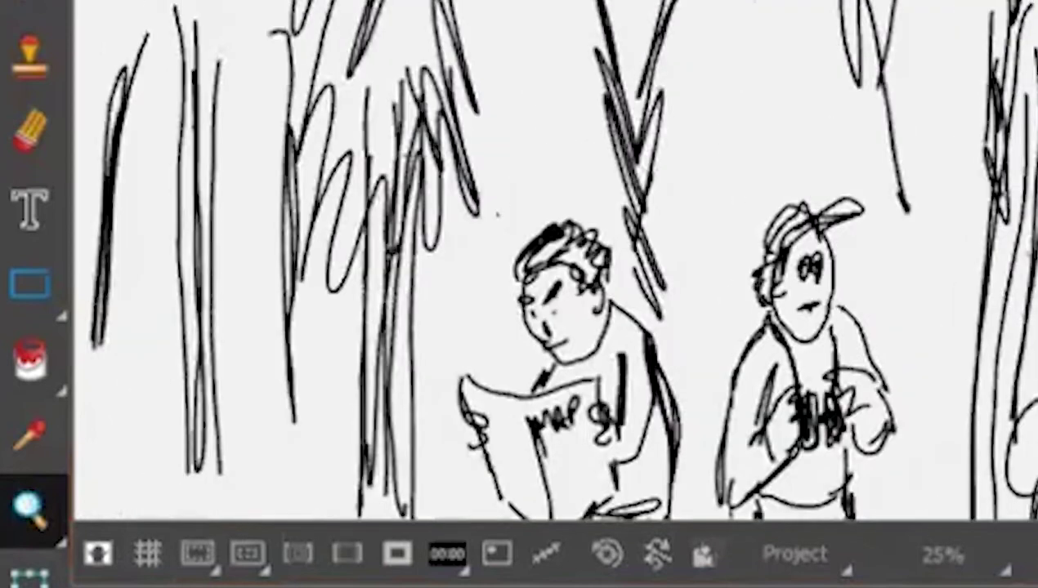
scroll(556, 260, down, 4)
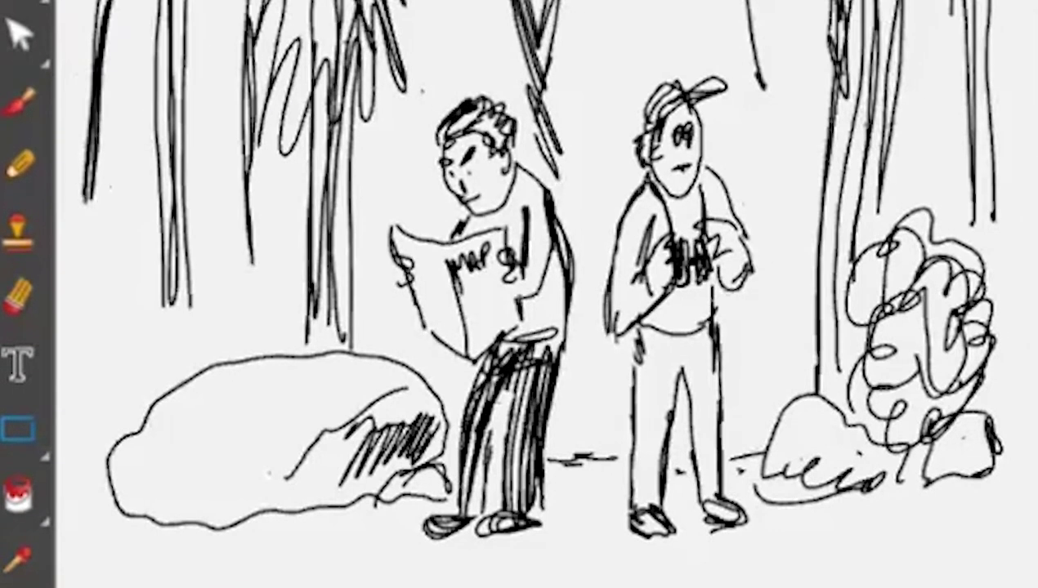
scroll(539, 311, down, 1)
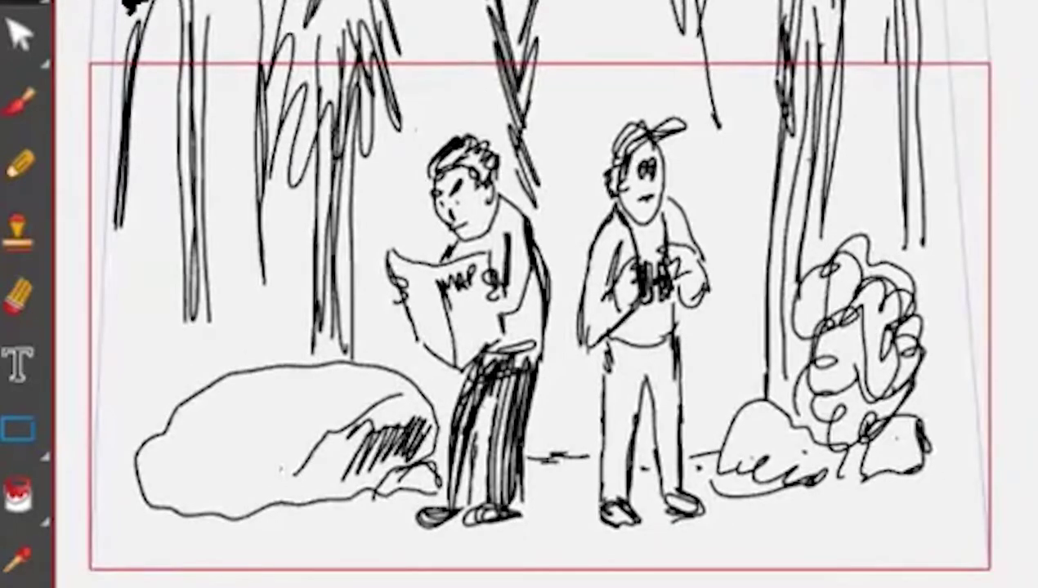
Lasso around the whole hiker sketch to select all of its strokes.
mouse_move(133, 7)
mouse_down()
mouse_move(122, 89)
mouse_move(148, 375)
mouse_move(243, 532)
mouse_move(823, 534)
mouse_move(970, 456)
mouse_move(964, 153)
mouse_up()
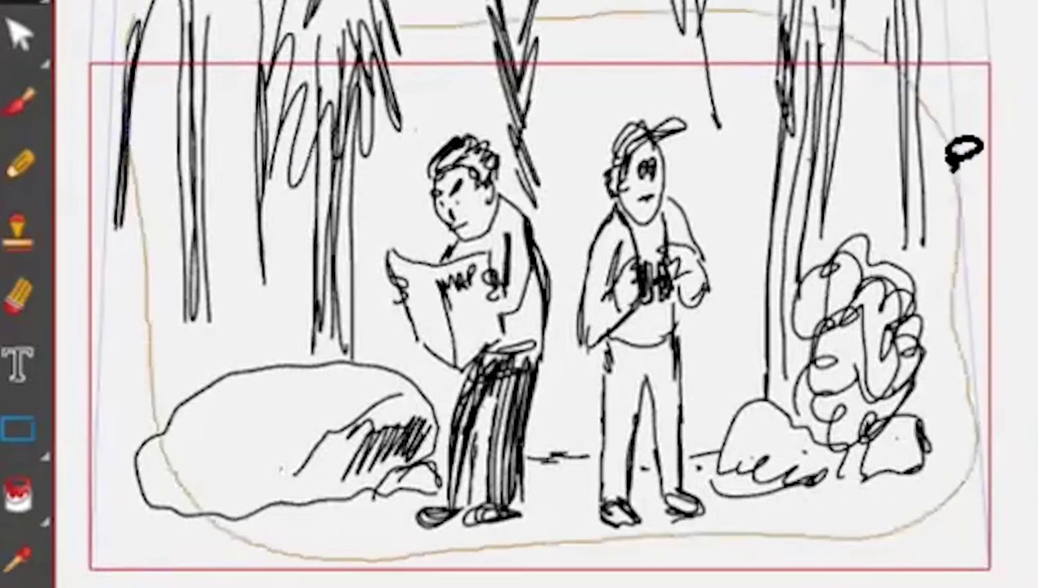
drag(310, 13, 304, 16)
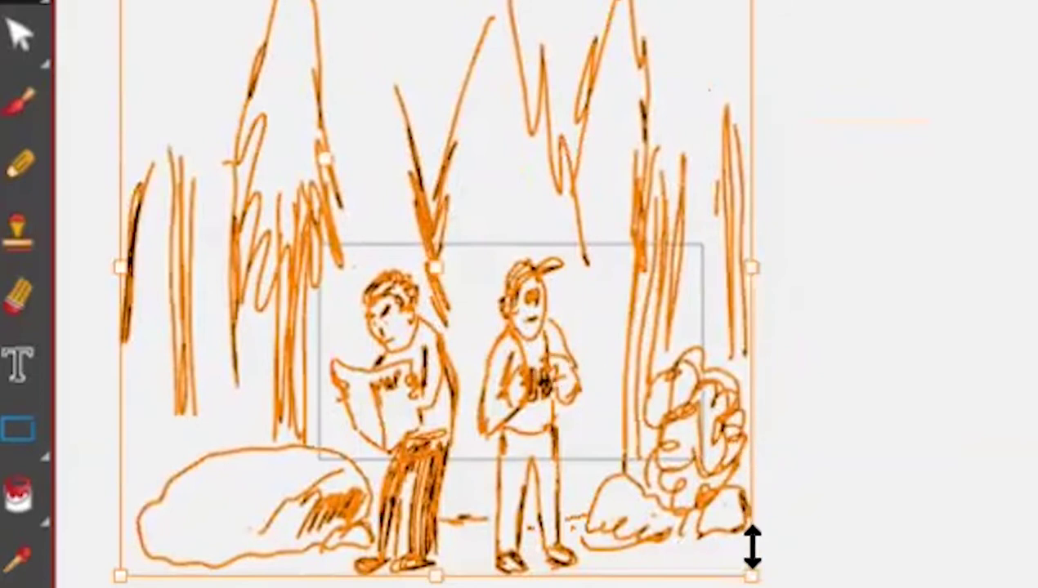
Scale up the sketch and shift it up-left so both hikers show waist-up in frame.
drag(777, 579, 936, 587)
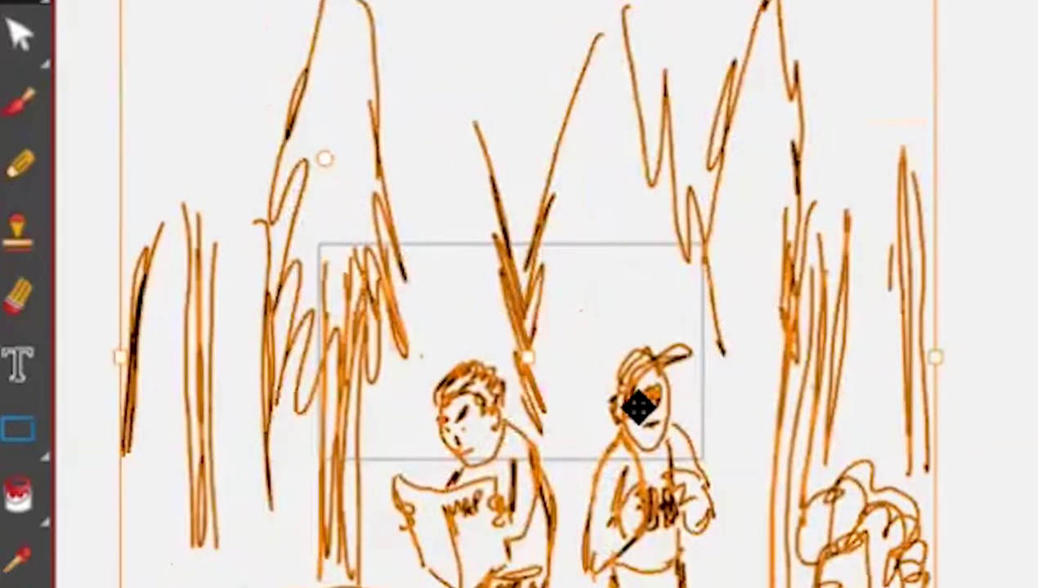
mouse_move(638, 405)
mouse_down()
mouse_move(545, 307)
mouse_move(533, 315)
mouse_move(559, 301)
mouse_up()
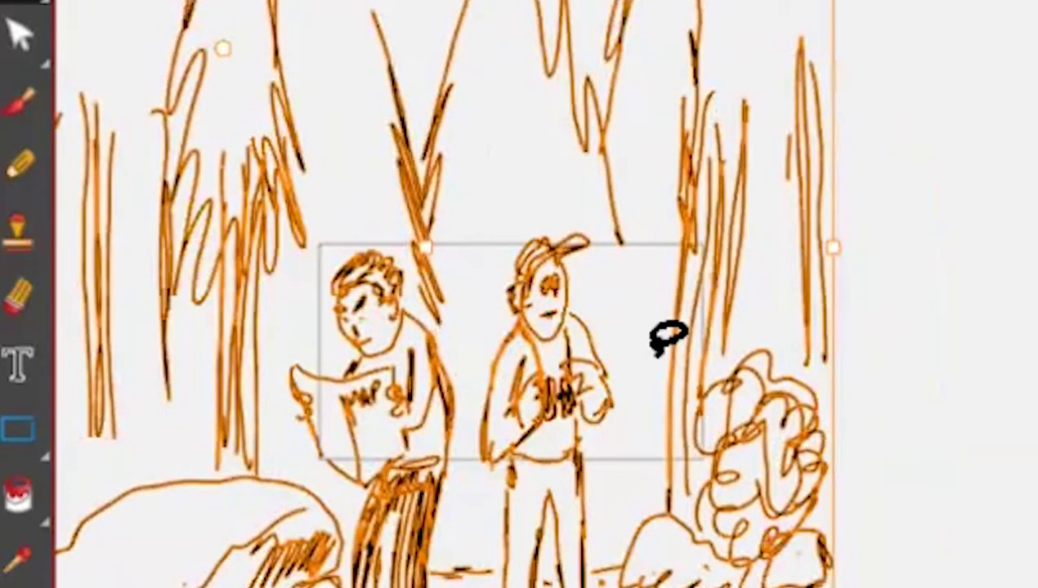
click(569, 373)
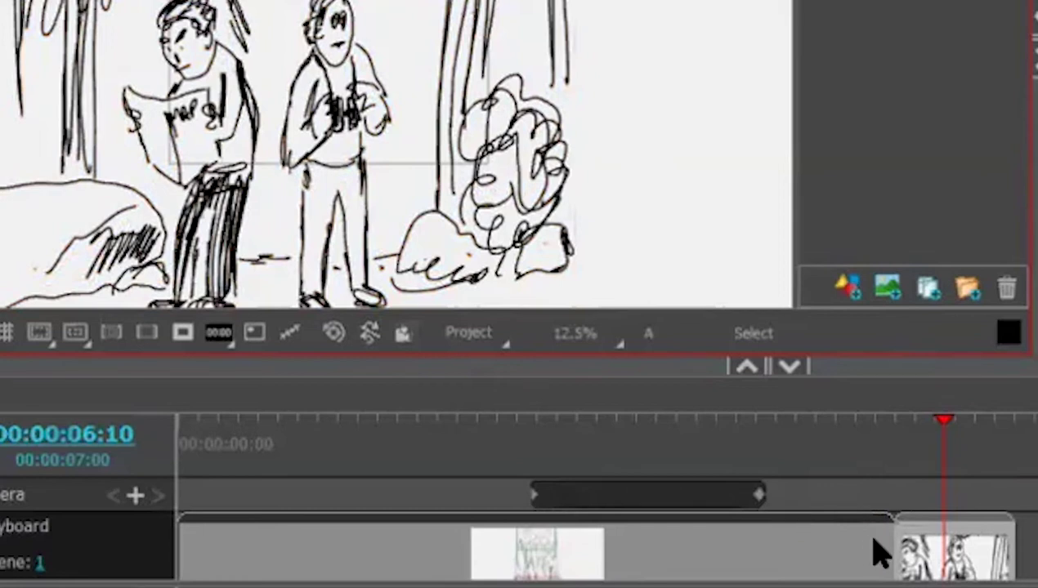
Move the playhead between both scenes, settling on the end of the mountains scene.
click(924, 531)
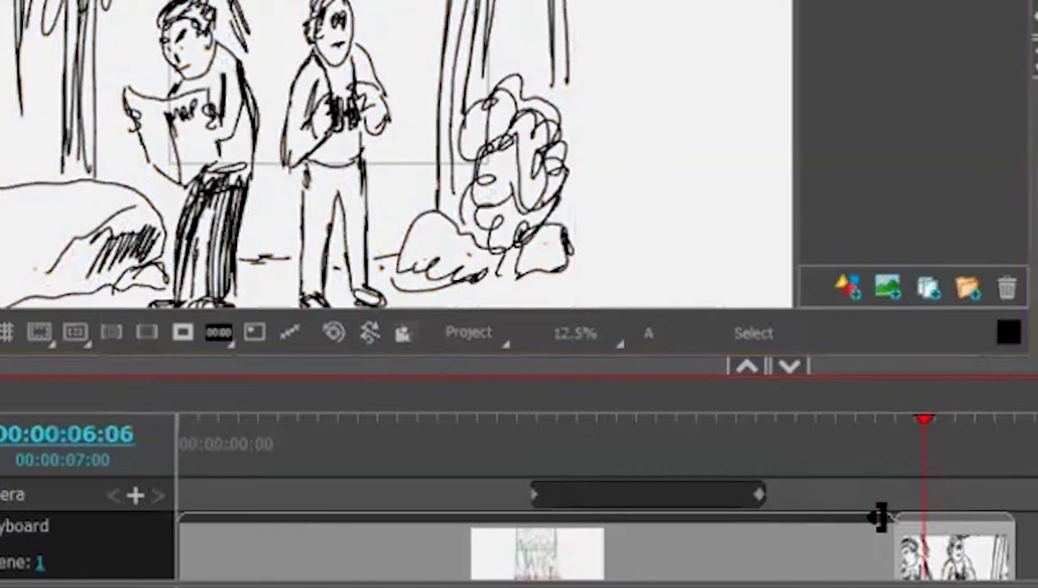
click(948, 506)
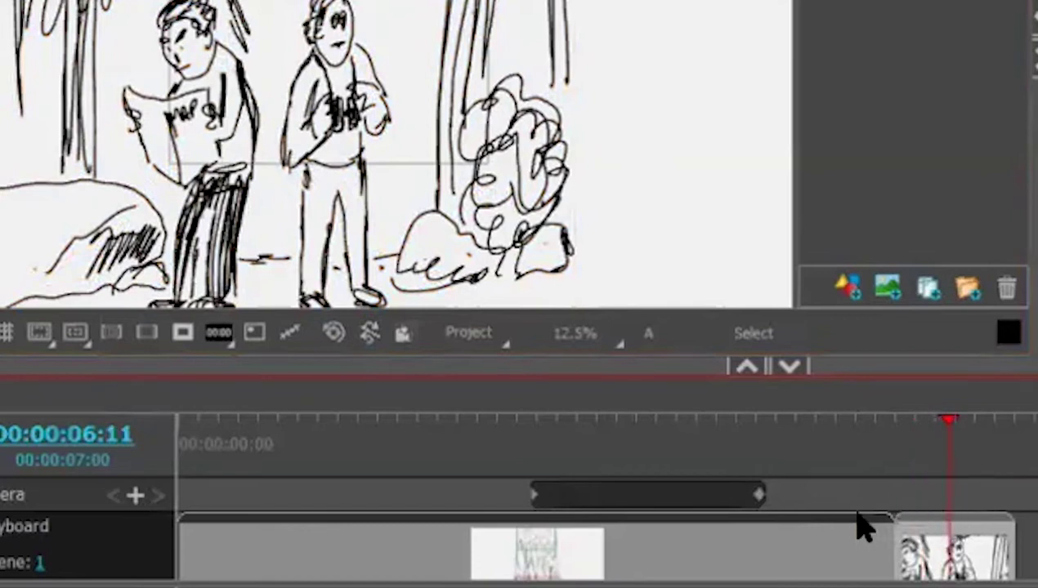
click(858, 514)
click(928, 530)
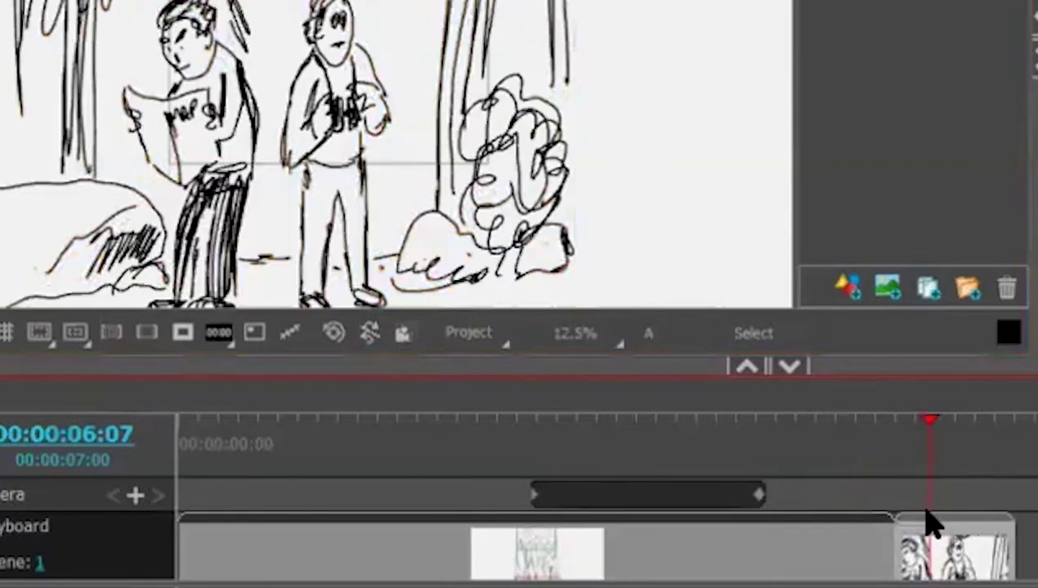
click(875, 516)
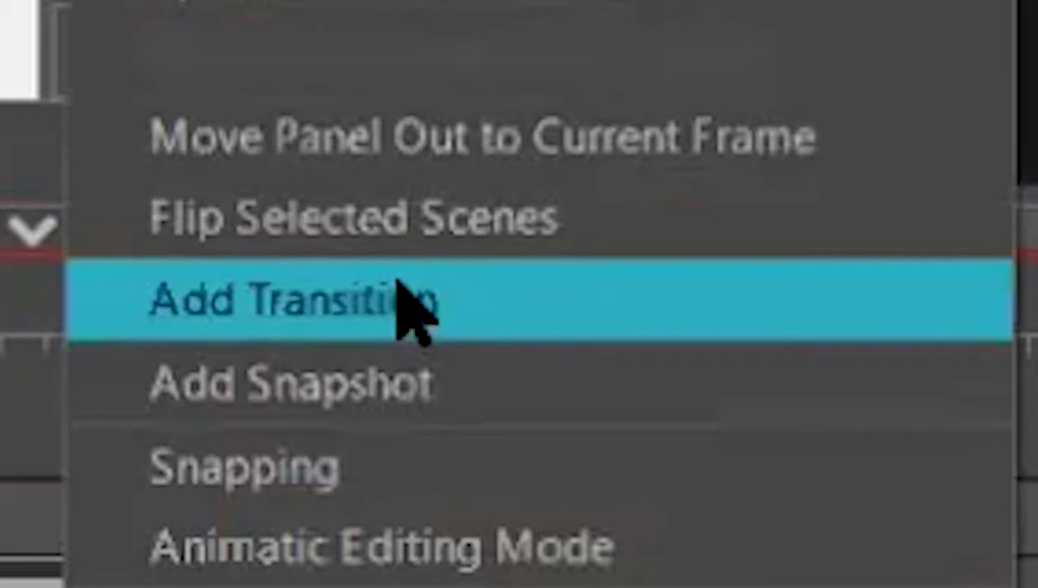
Add a transition between the two scenes, keeping its type as Dissolve.
click(419, 310)
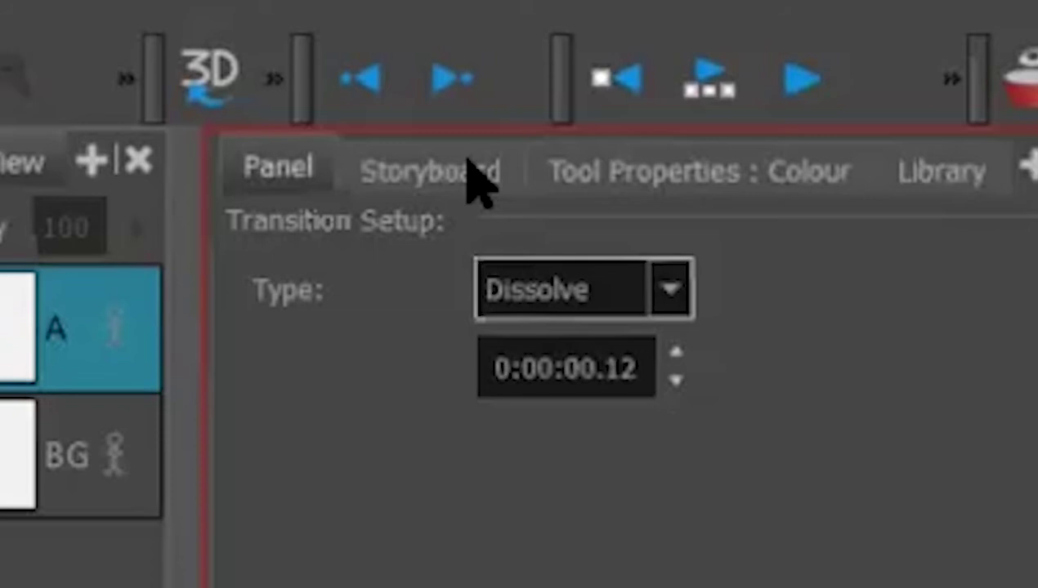
key(alt+Down)
key(Down)
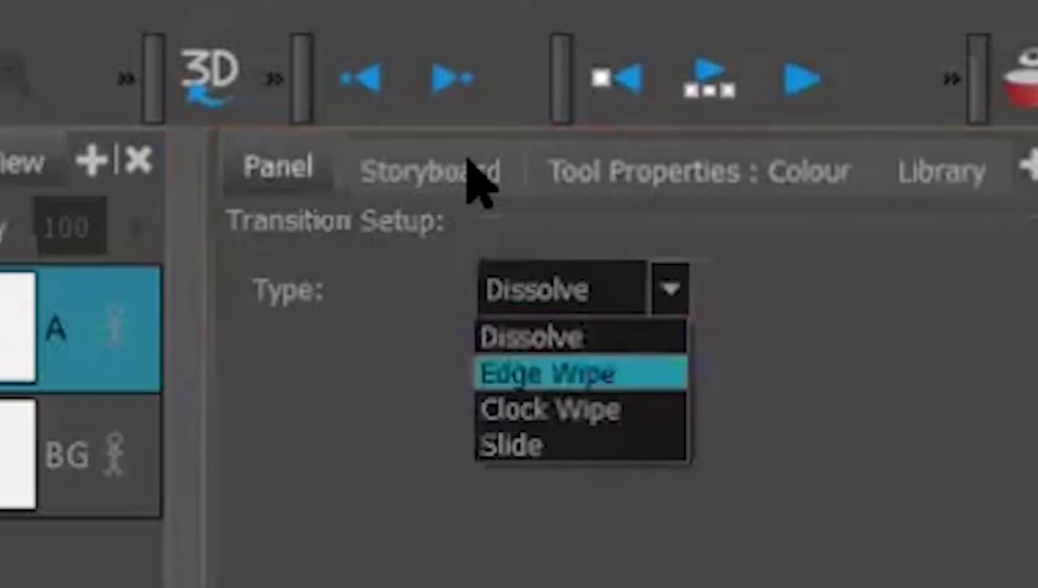
key(Down)
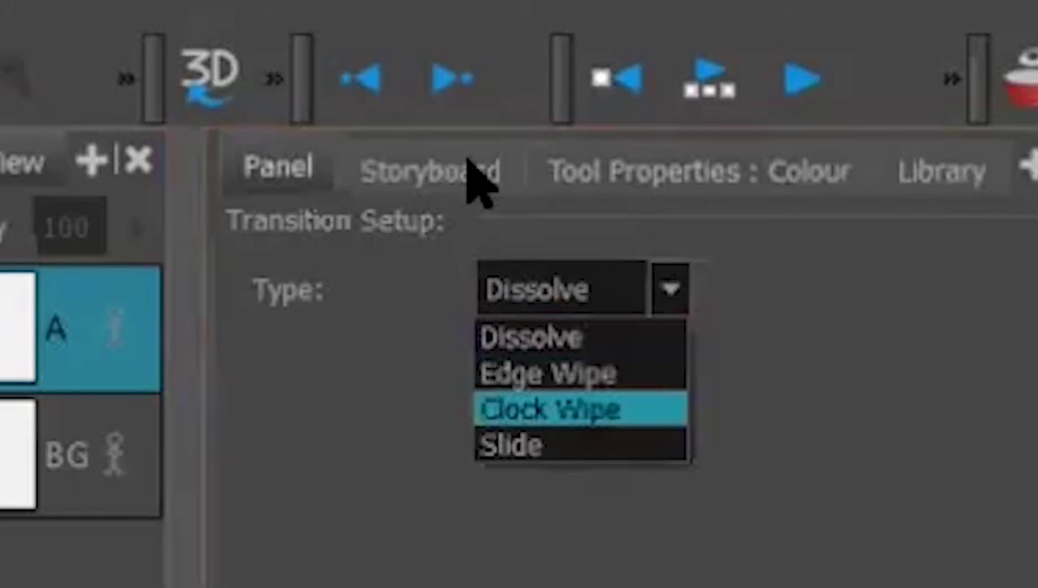
key(Down)
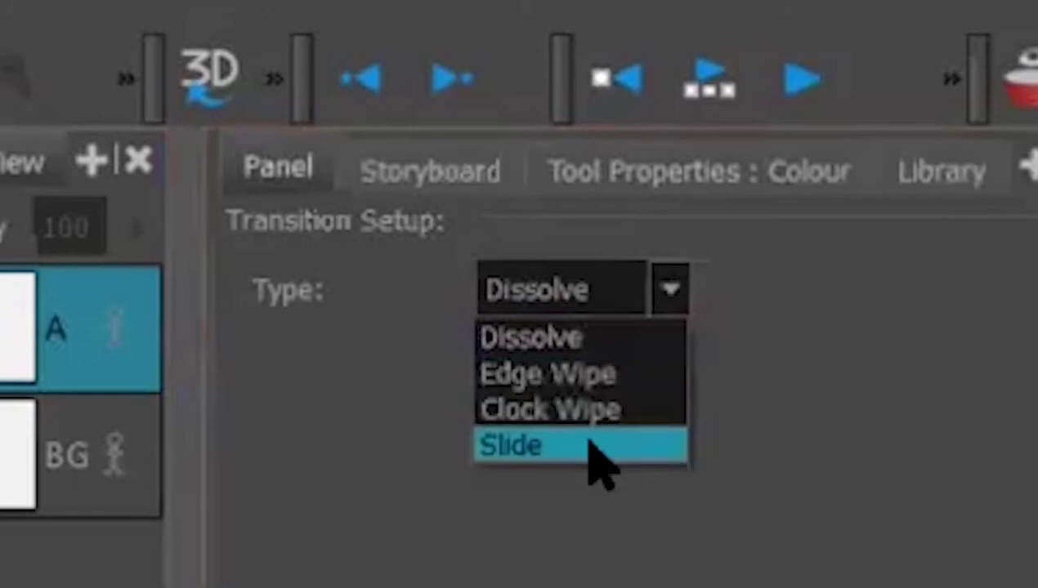
key(Up)
key(Up)
key(Up)
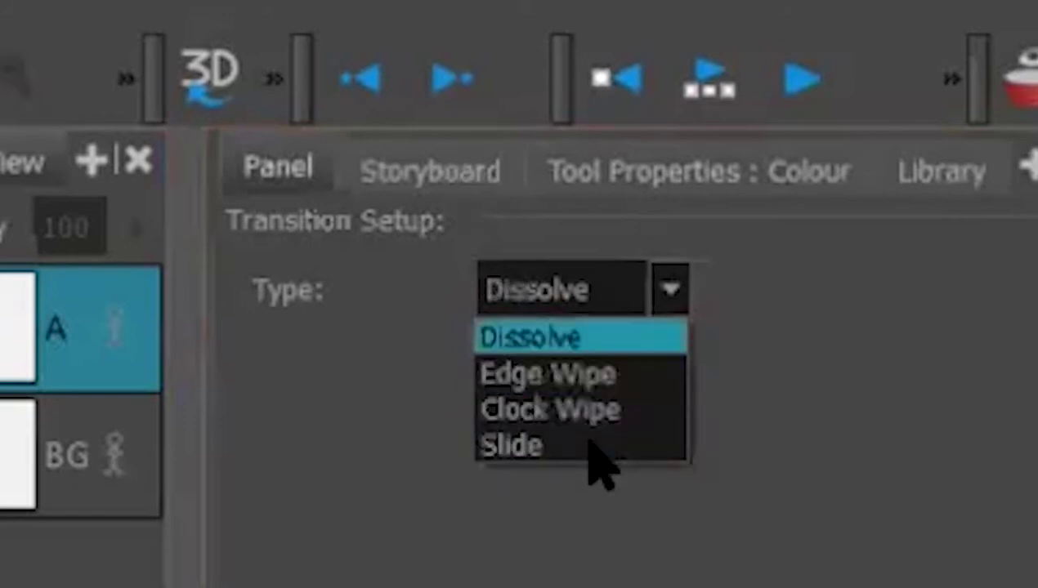
key(Return)
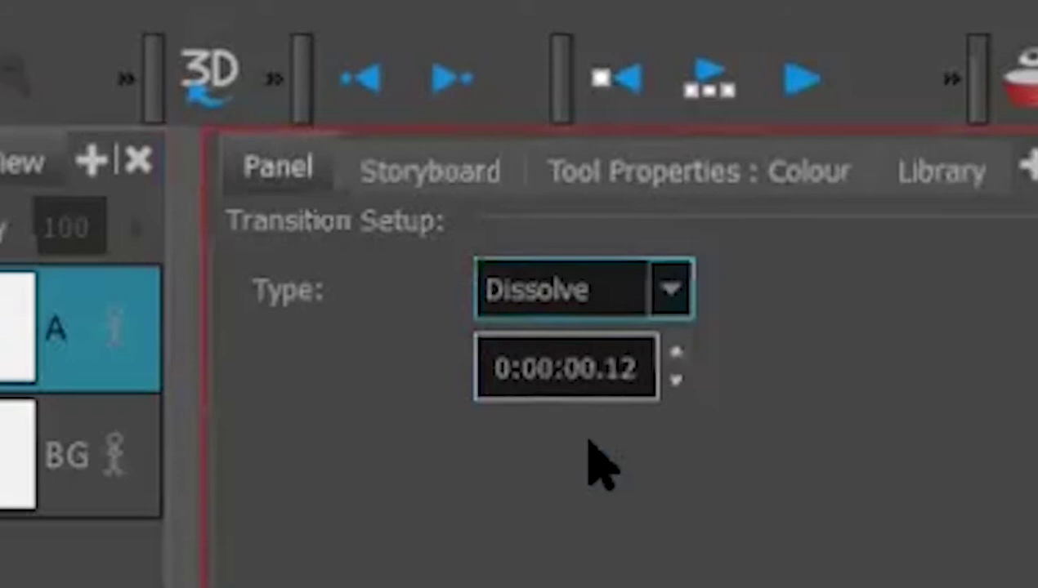
Set the Dissolve transition's duration to 0:00:01.00.
click(587, 368)
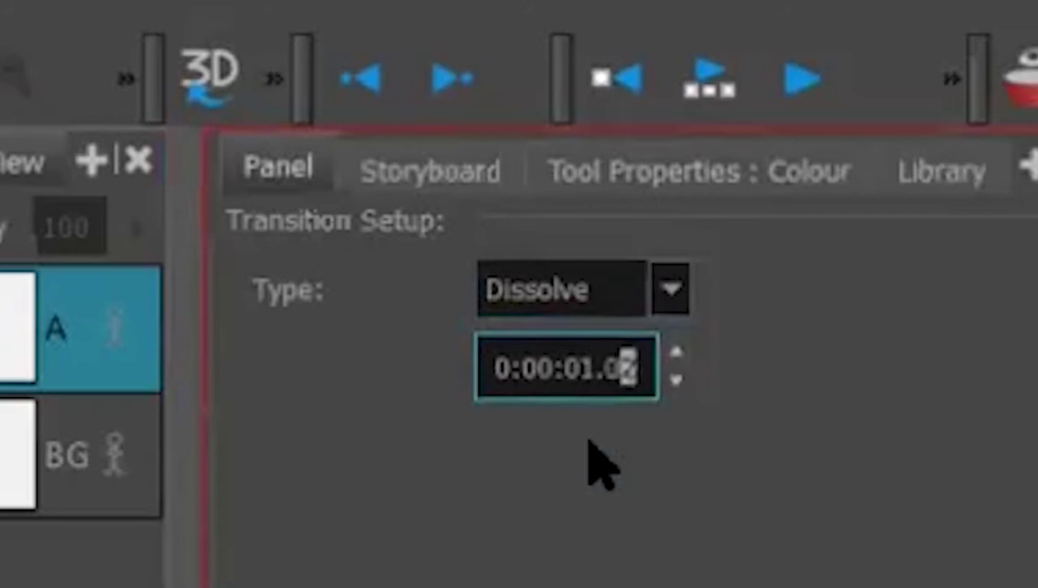
text(0)
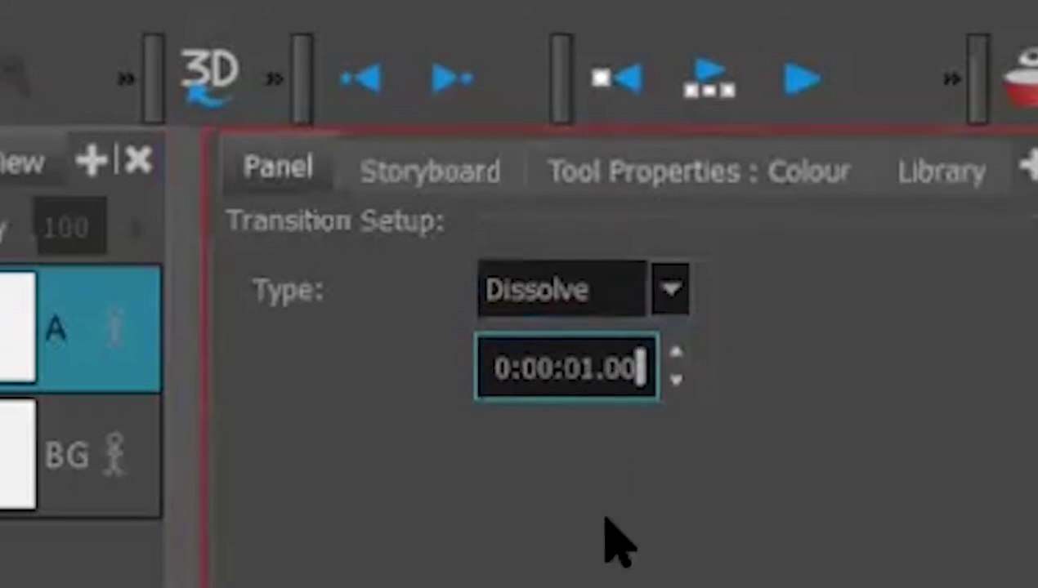
key(Return)
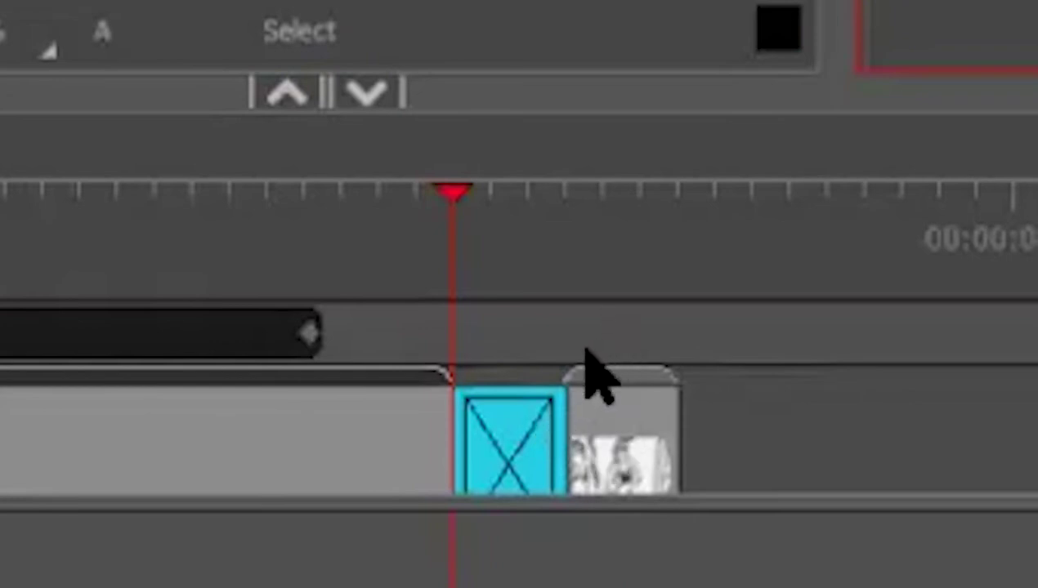
click(447, 217)
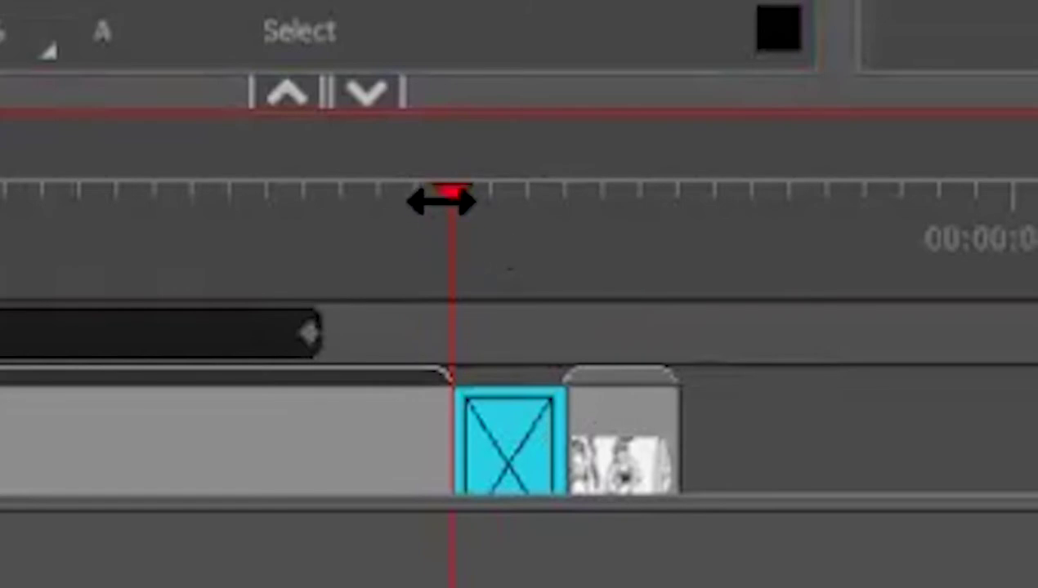
drag(441, 202, 480, 204)
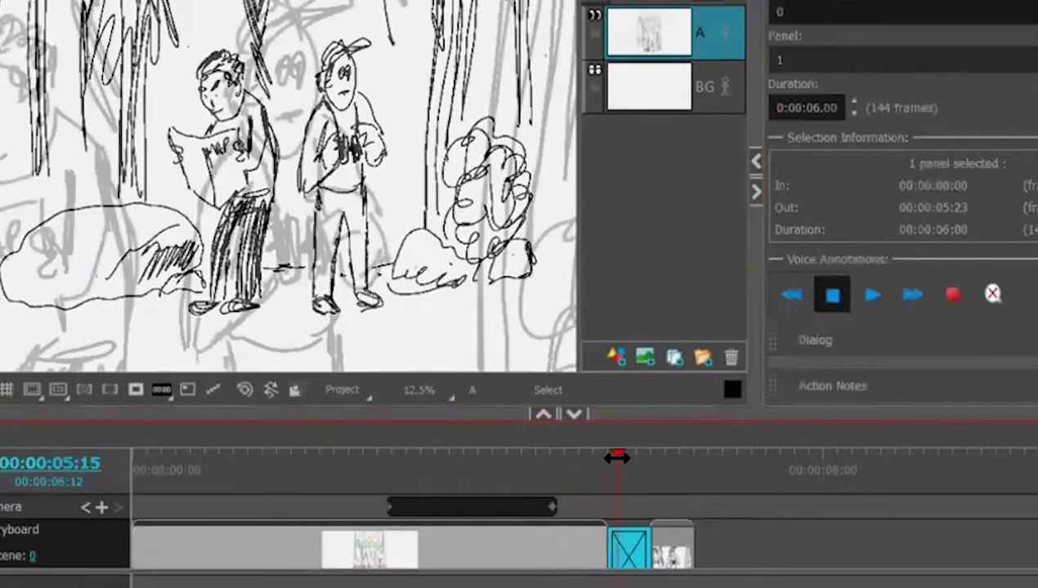
drag(617, 458, 664, 453)
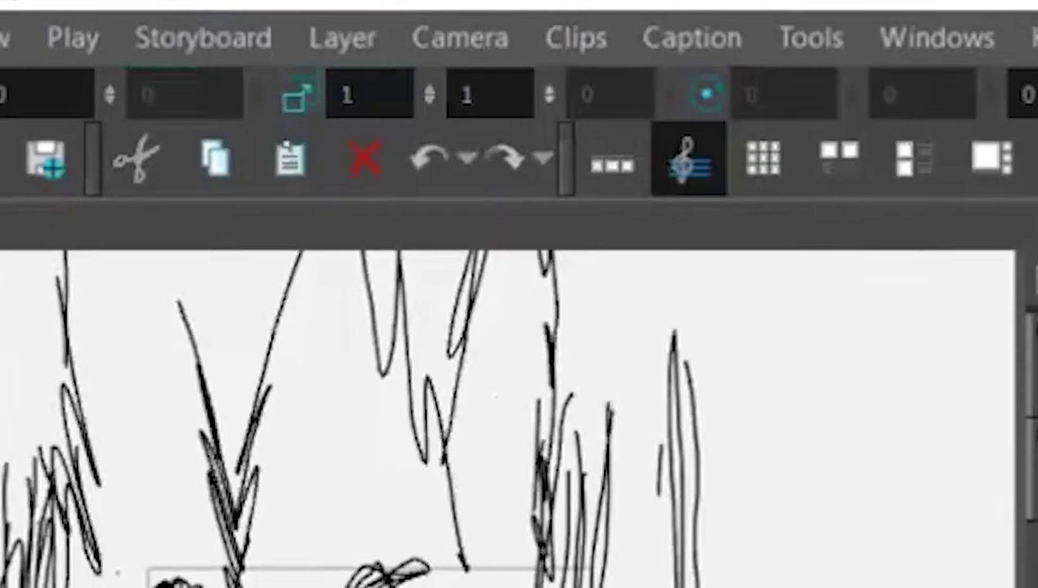
Duplicate the hiker close-up panel, then select the original and the copy on the timeline.
right_click(238, 37)
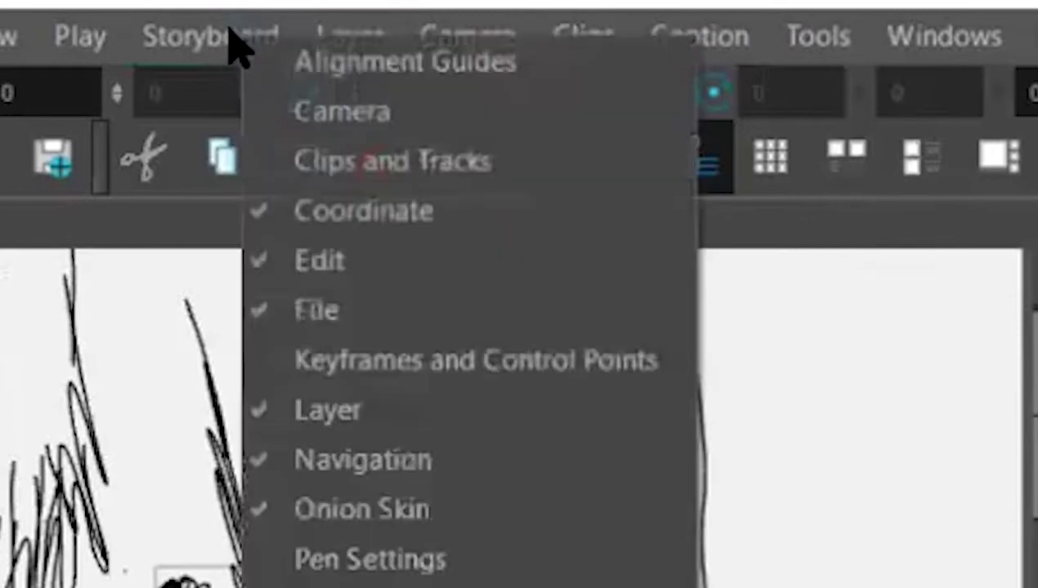
right_click(223, 41)
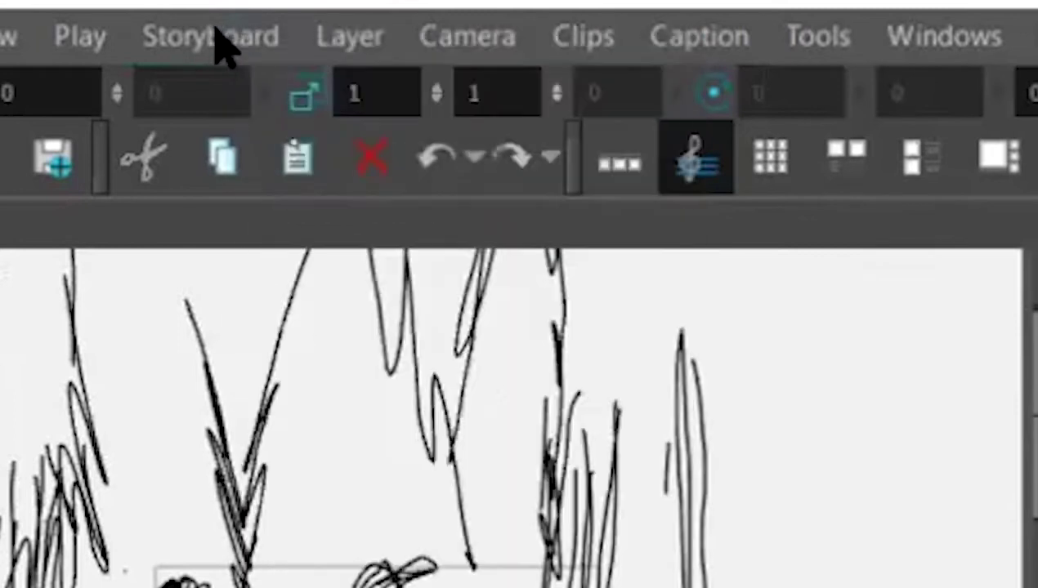
right_click(216, 41)
click(216, 42)
mouse_move(243, 88)
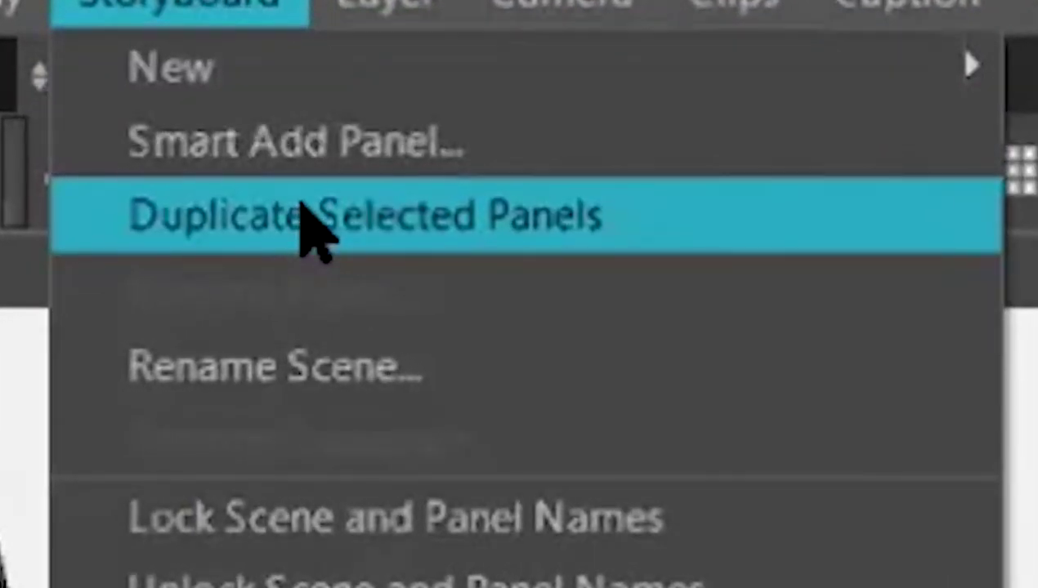
click(311, 216)
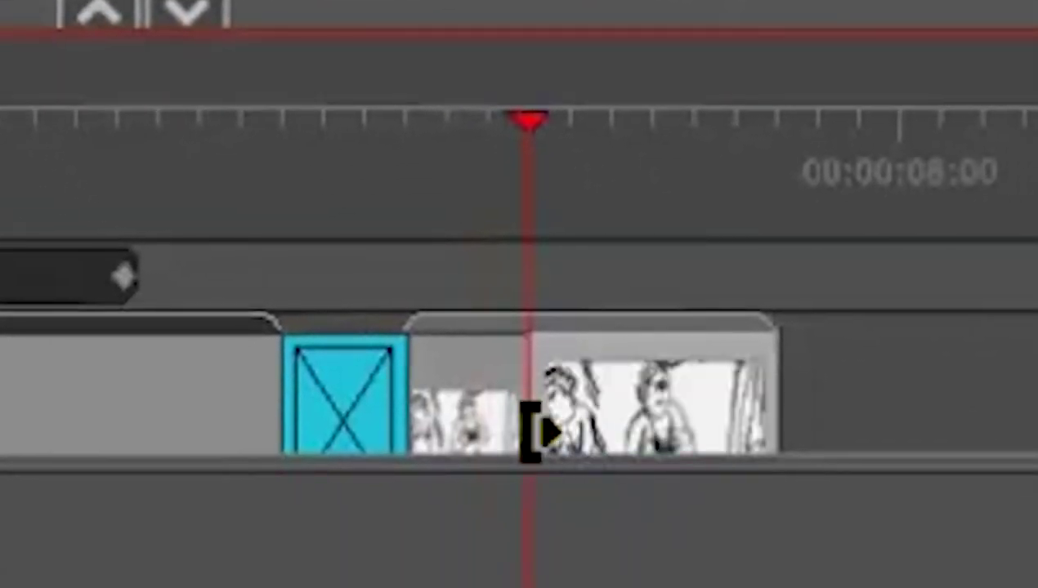
click(477, 426)
click(586, 402)
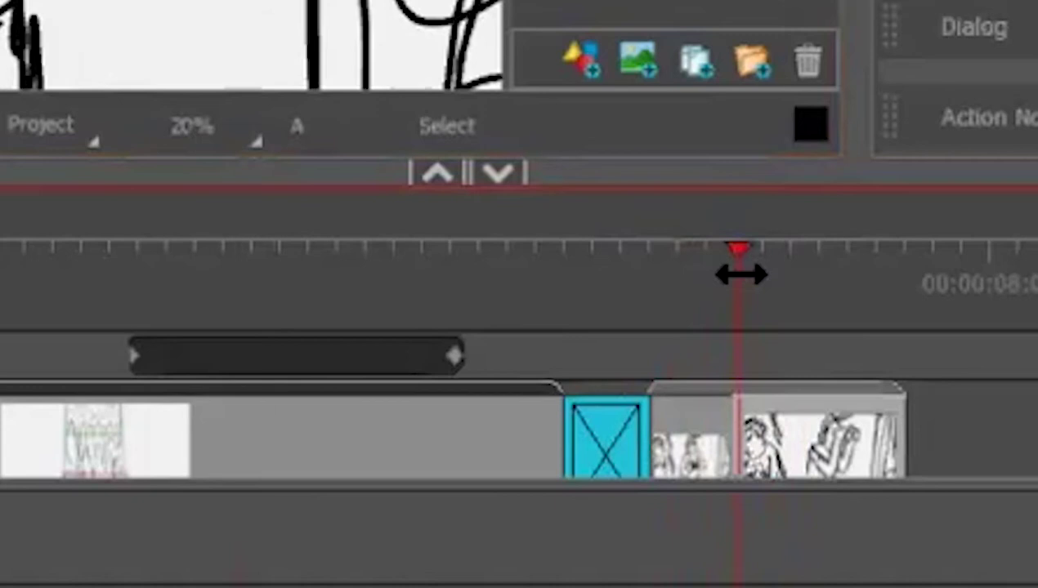
Scrub the playhead across the whole sequence to review both scenes.
mouse_move(731, 279)
mouse_down()
mouse_move(718, 277)
mouse_move(741, 269)
mouse_move(716, 274)
mouse_move(741, 269)
mouse_move(714, 276)
mouse_move(745, 270)
mouse_up()
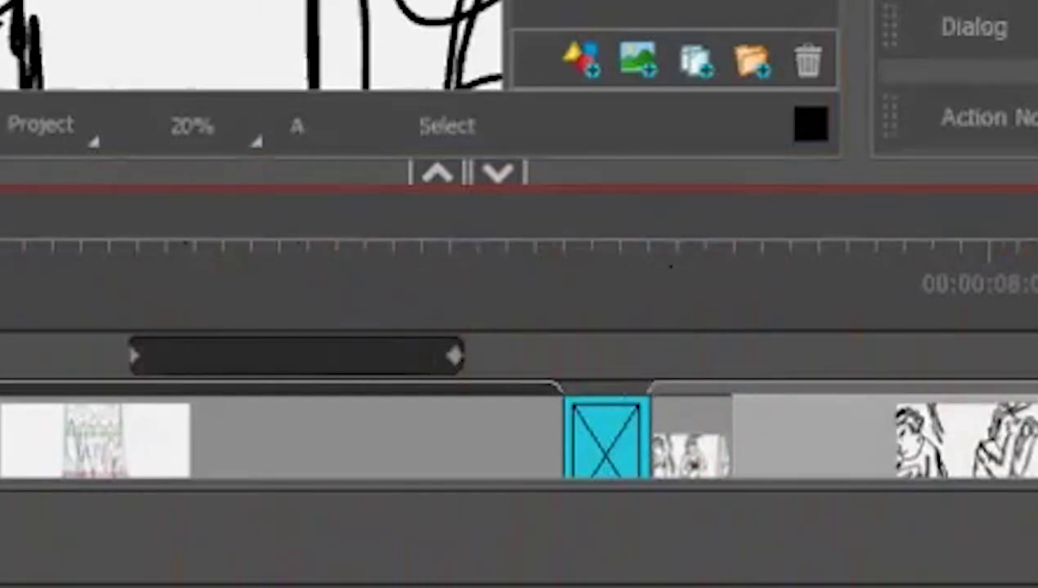
drag(791, 292, 1034, 290)
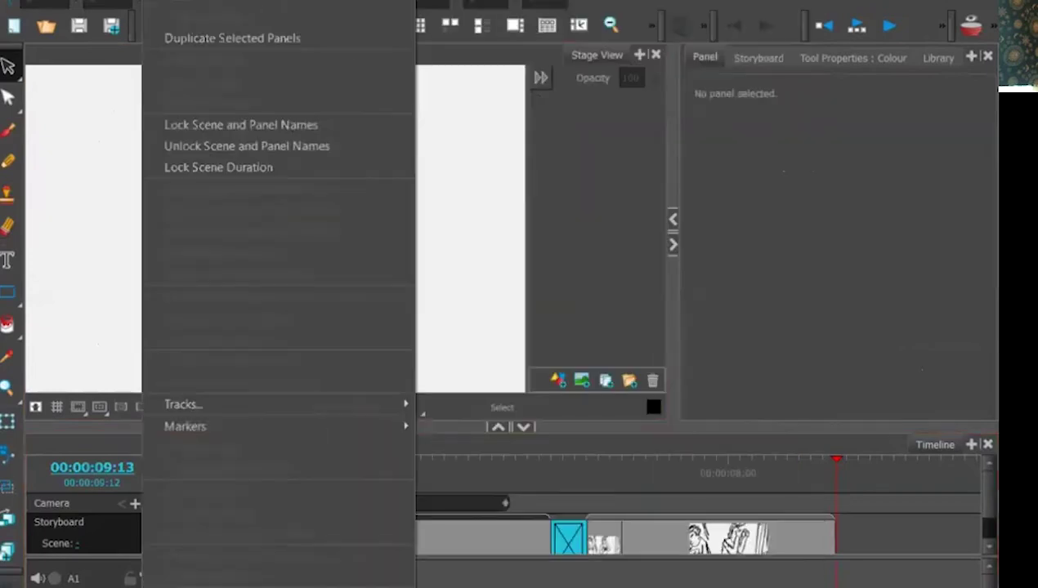
Add a new scene and draw two side-by-side circles, erasing their overlapping arcs.
mouse_move(208, 3)
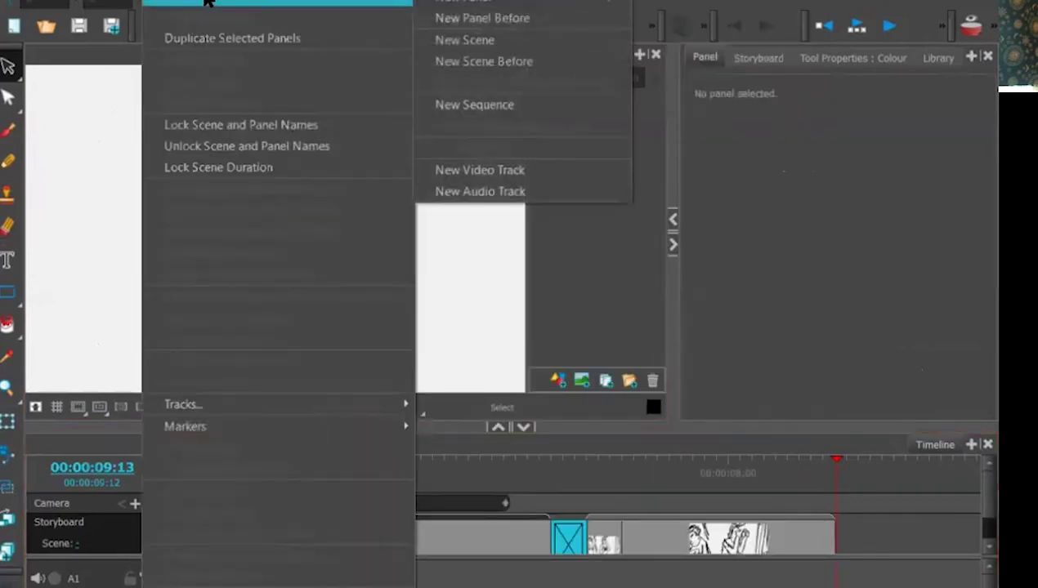
click(466, 4)
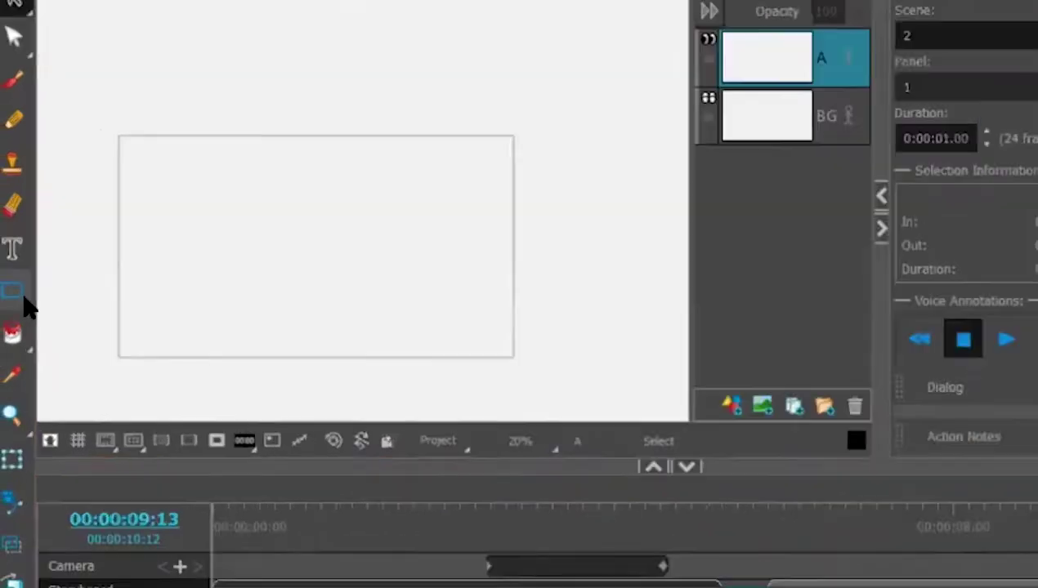
click(15, 301)
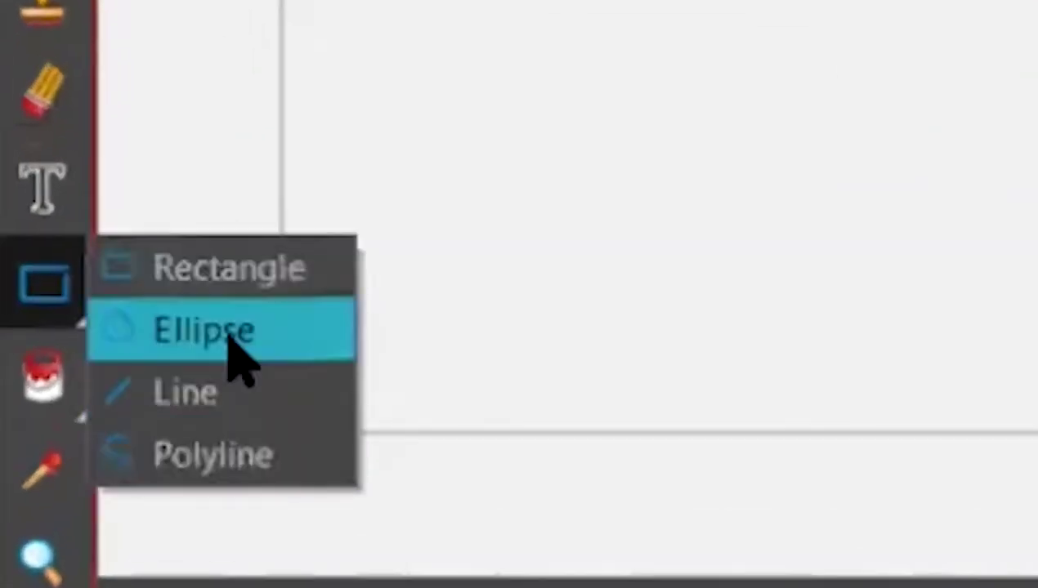
click(69, 314)
drag(482, 32, 922, 424)
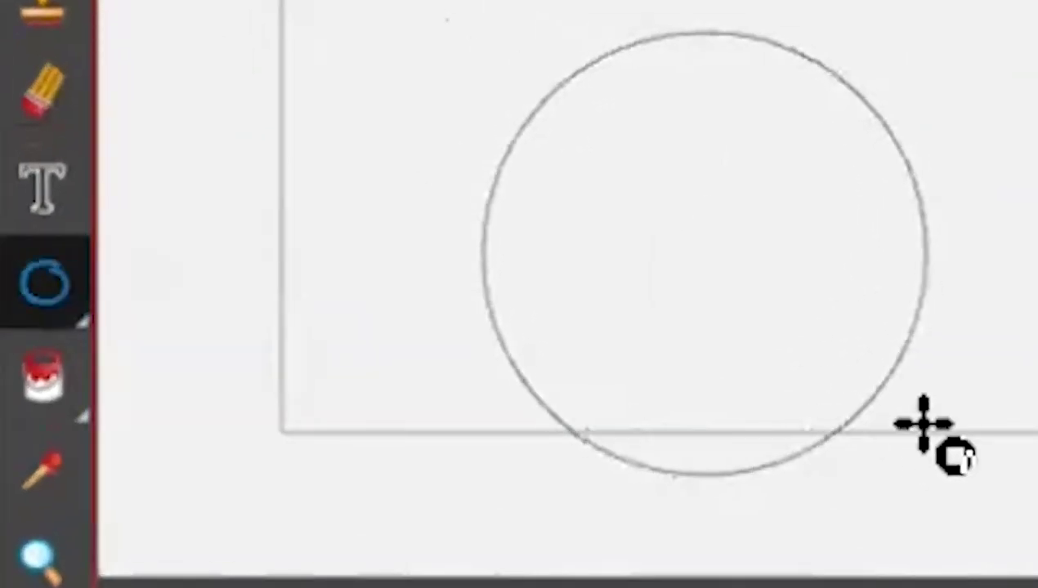
key(alt+s)
drag(770, 33, 632, 0)
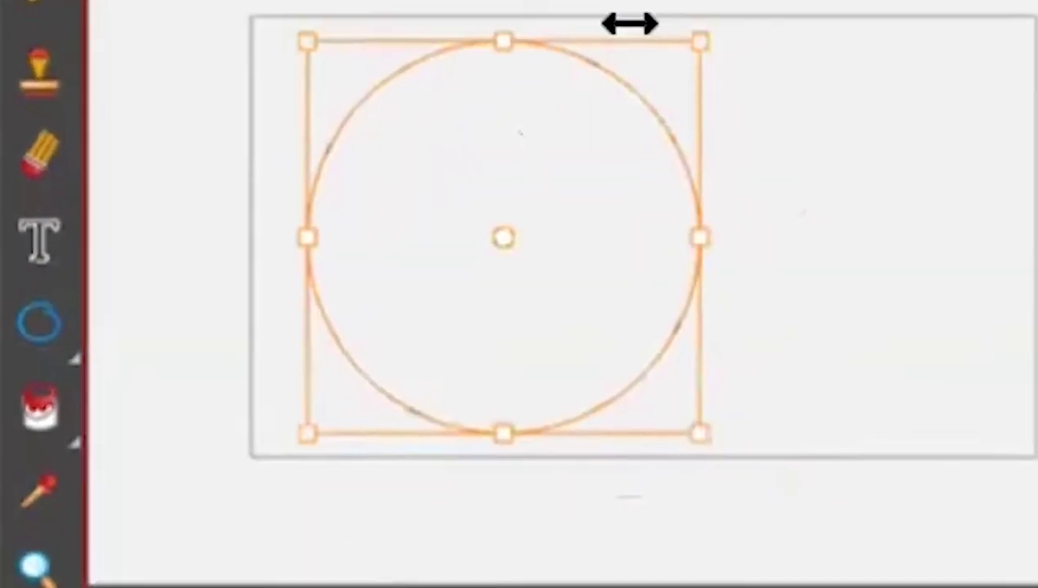
key(ctrl+d)
drag(636, 358, 968, 347)
key(ctrl+shift+a)
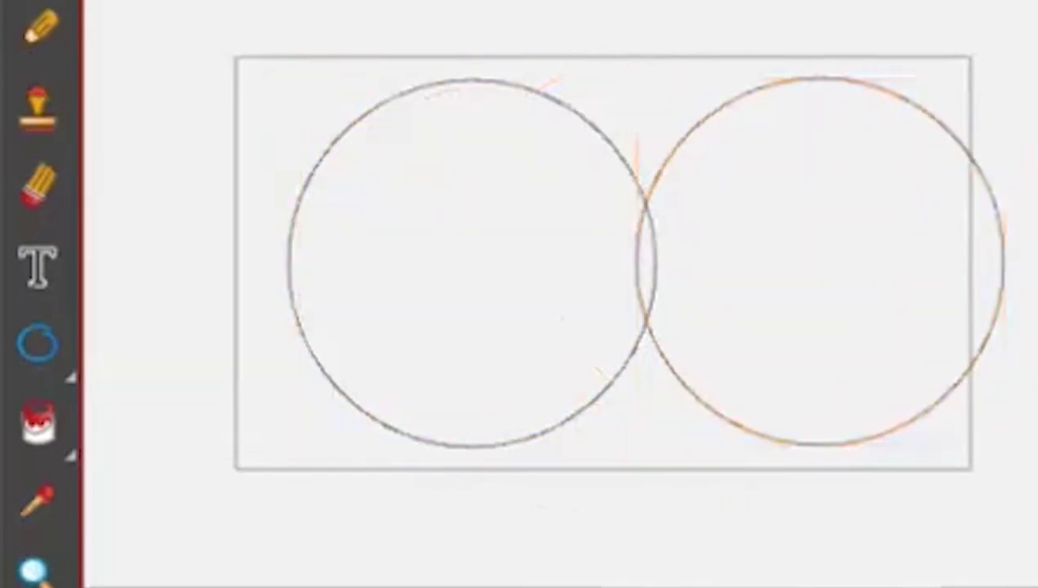
key(e)
drag(669, 235, 650, 301)
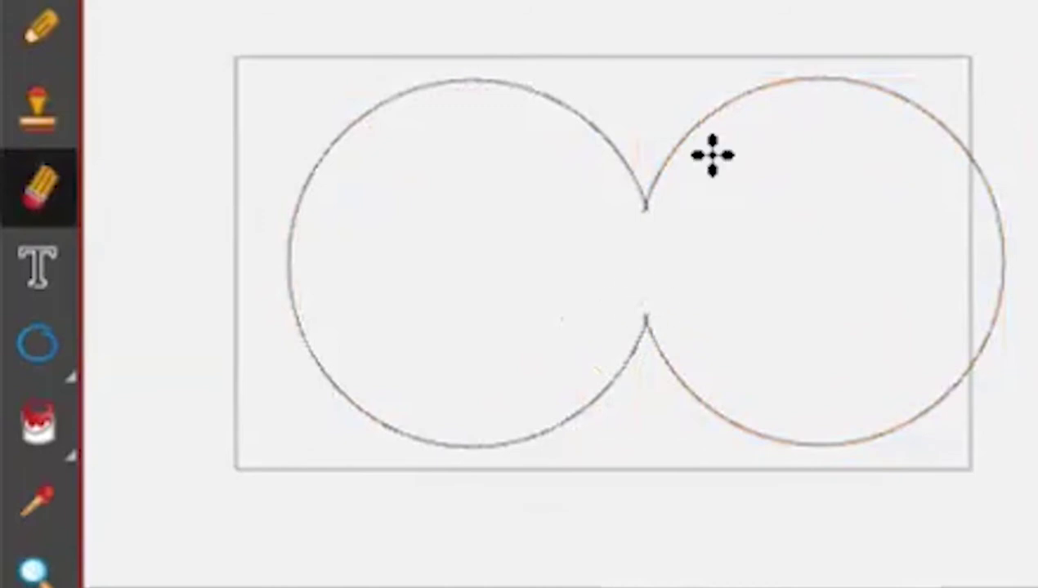
Draw a large rectangle across the panel and fill the area around the circles black.
click(65, 371)
click(186, 334)
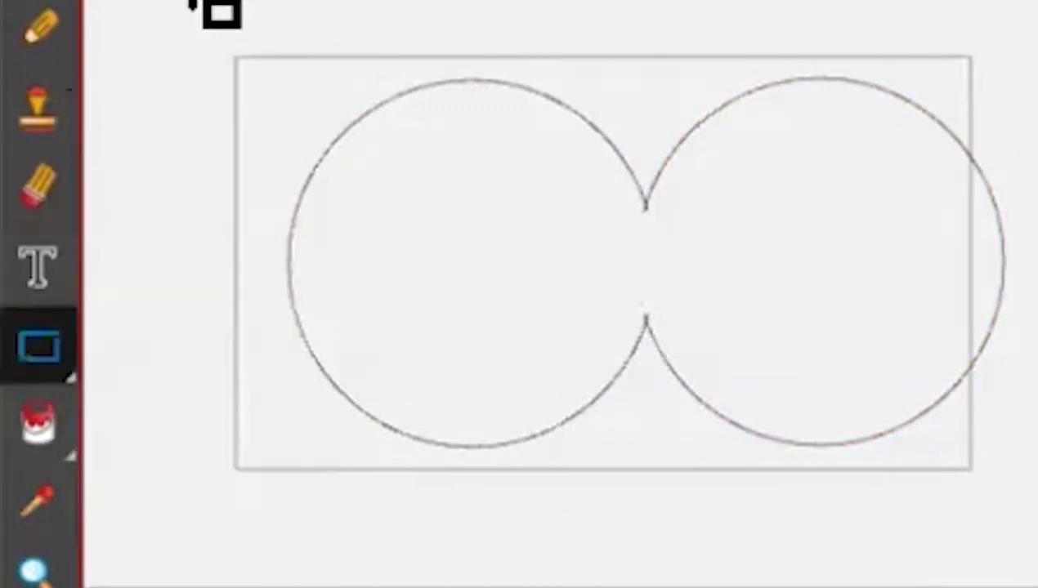
drag(196, 2, 1037, 529)
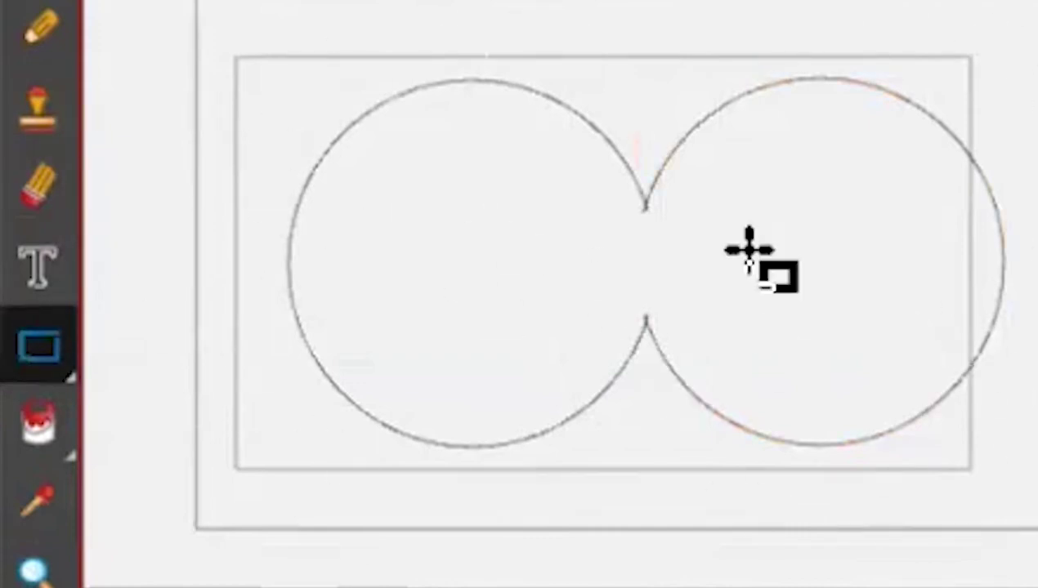
click(57, 429)
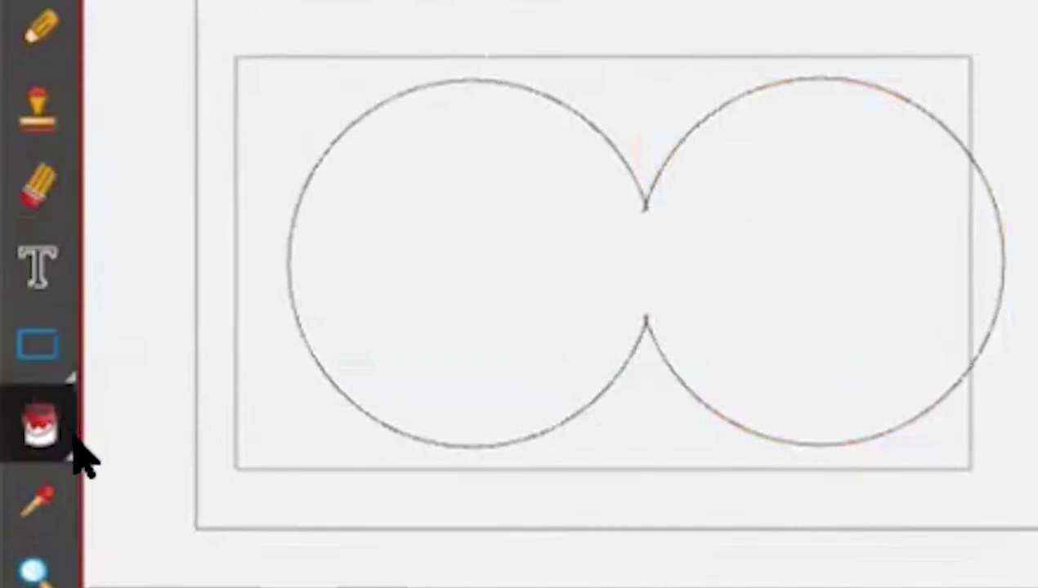
click(469, 32)
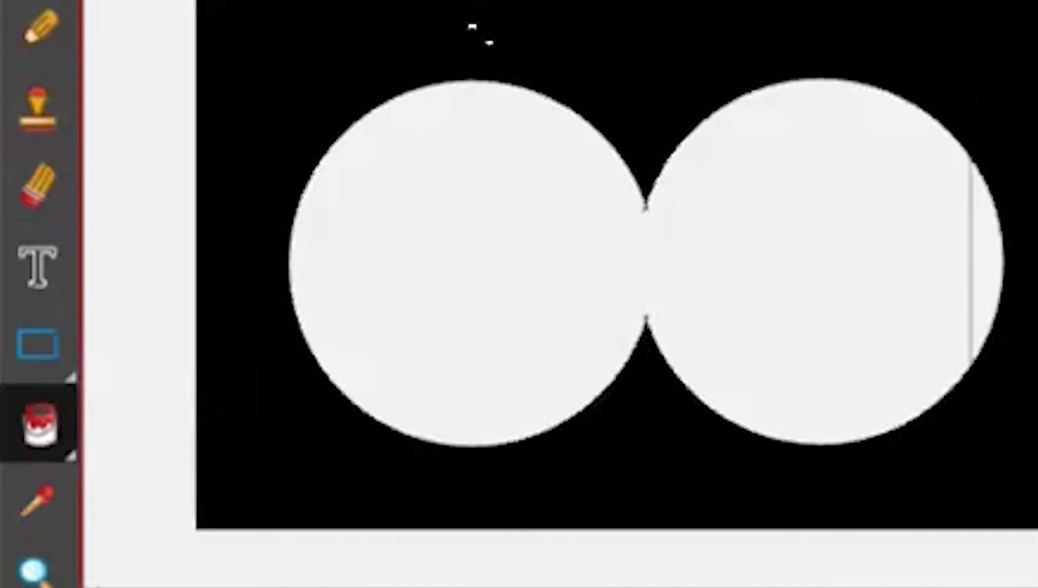
Nudge the mask left and sketch Bigfoot's head, face, shoulders, body and hair.
drag(189, 475, 140, 470)
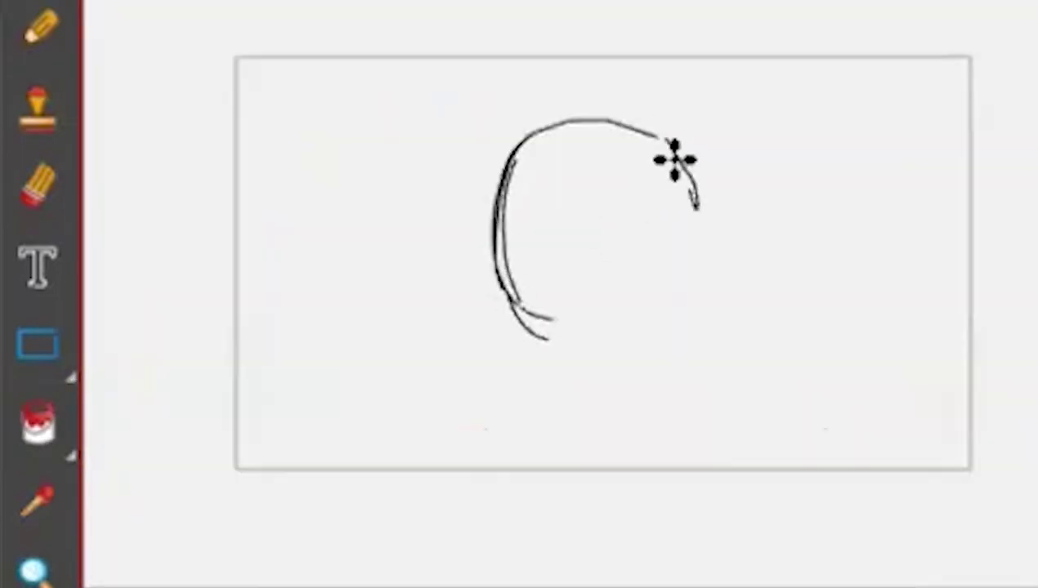
mouse_move(695, 208)
mouse_down()
mouse_move(593, 234)
mouse_move(605, 238)
mouse_up()
right_click(620, 217)
mouse_move(643, 188)
mouse_down()
mouse_move(674, 249)
mouse_move(660, 221)
mouse_move(613, 235)
mouse_move(640, 212)
mouse_move(628, 275)
mouse_move(703, 302)
mouse_move(695, 322)
mouse_move(605, 359)
mouse_move(719, 348)
mouse_up()
mouse_move(586, 245)
mouse_down()
mouse_move(447, 285)
mouse_move(718, 313)
mouse_move(572, 157)
mouse_move(585, 330)
mouse_move(572, 428)
mouse_move(667, 174)
mouse_move(708, 245)
mouse_up()
Shrink and reposition the Bigfoot sketch, pasting the binocular mask back around it.
key(ctrl+v)
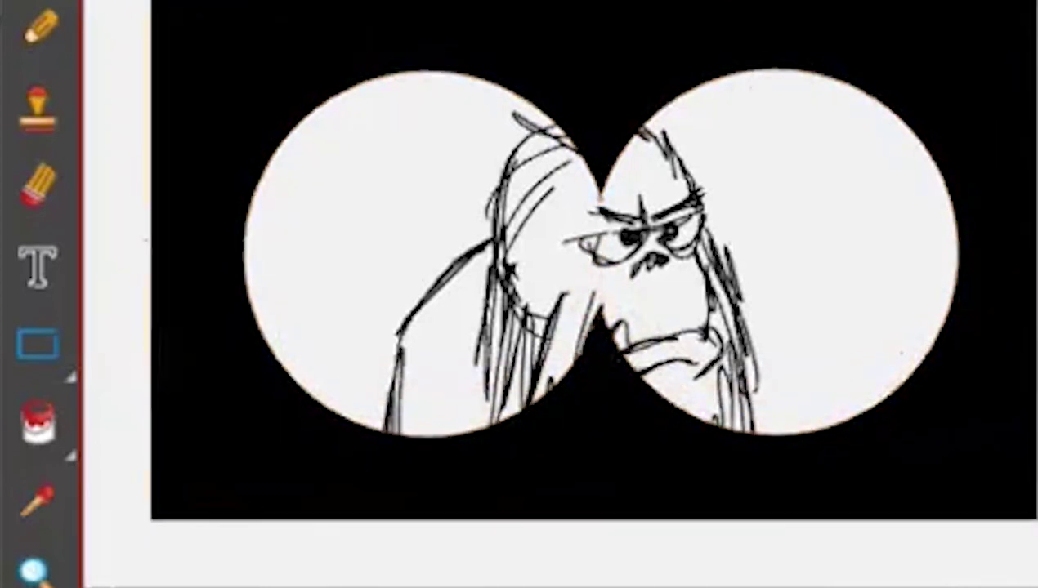
key(ctrl+z)
click(742, 116)
mouse_move(741, 116)
mouse_down()
mouse_move(691, 199)
mouse_move(726, 211)
mouse_move(666, 220)
mouse_up()
key(ctrl+v)
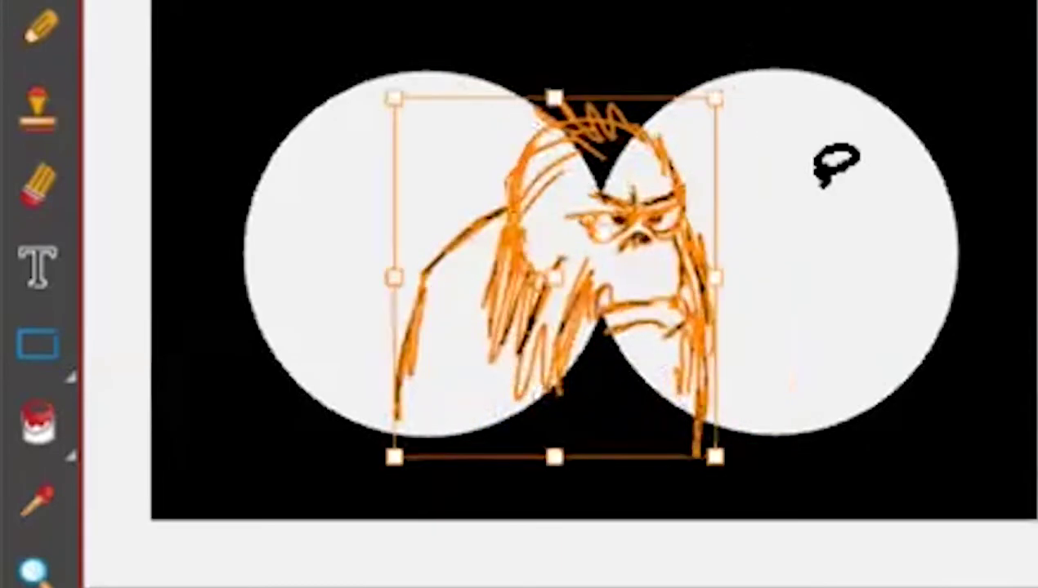
click(883, 282)
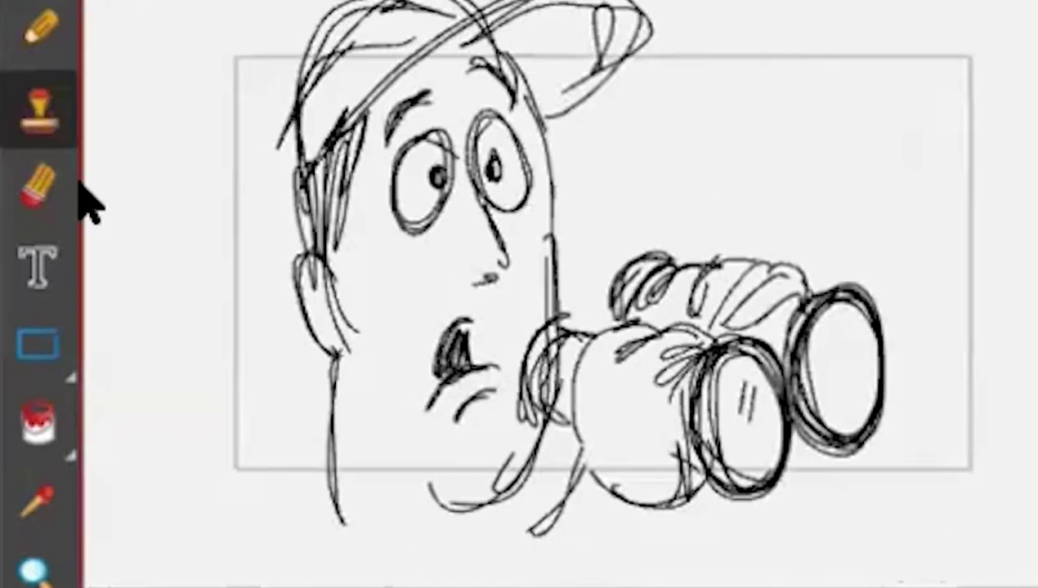
Switch to the Eraser tool for the binoculars panel.
click(41, 188)
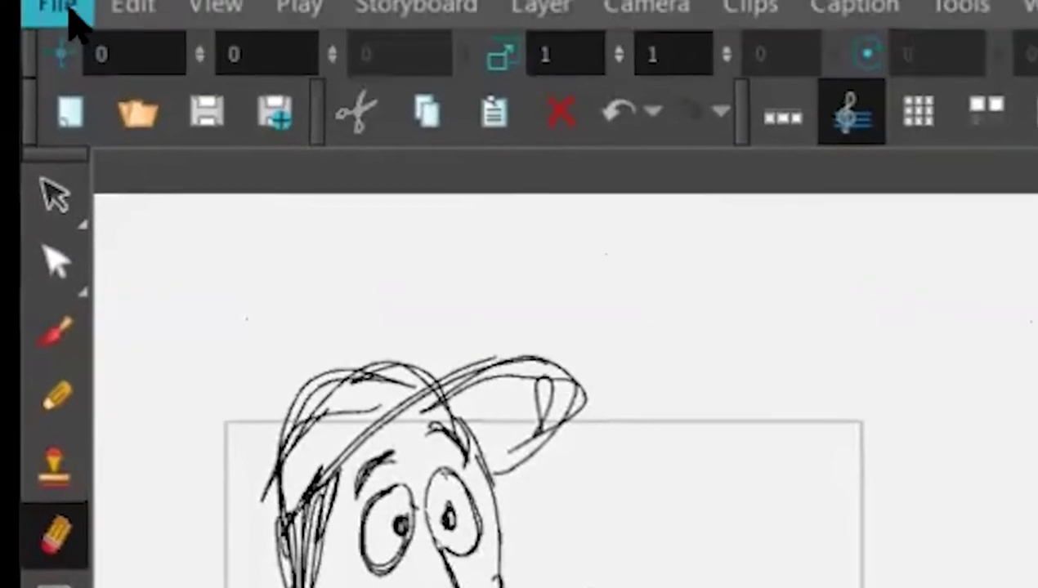
Save the storyboard and open File > Export > Movie.
click(69, 13)
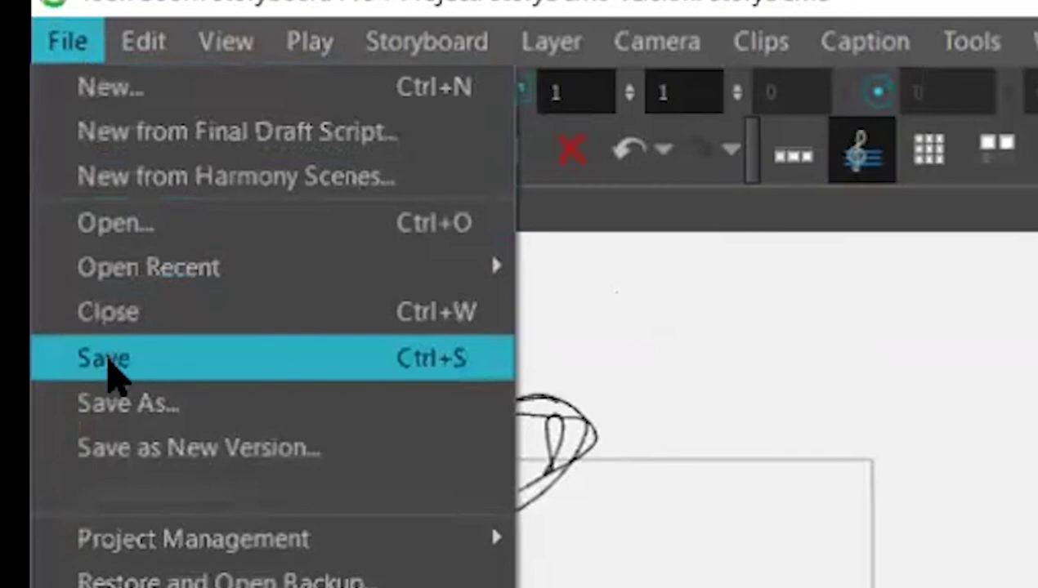
click(106, 359)
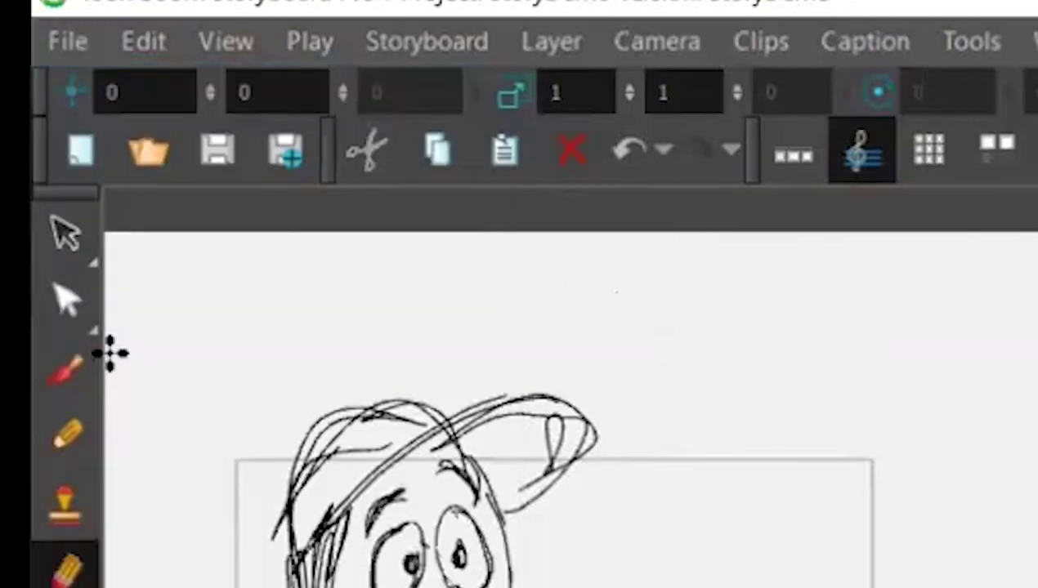
click(74, 45)
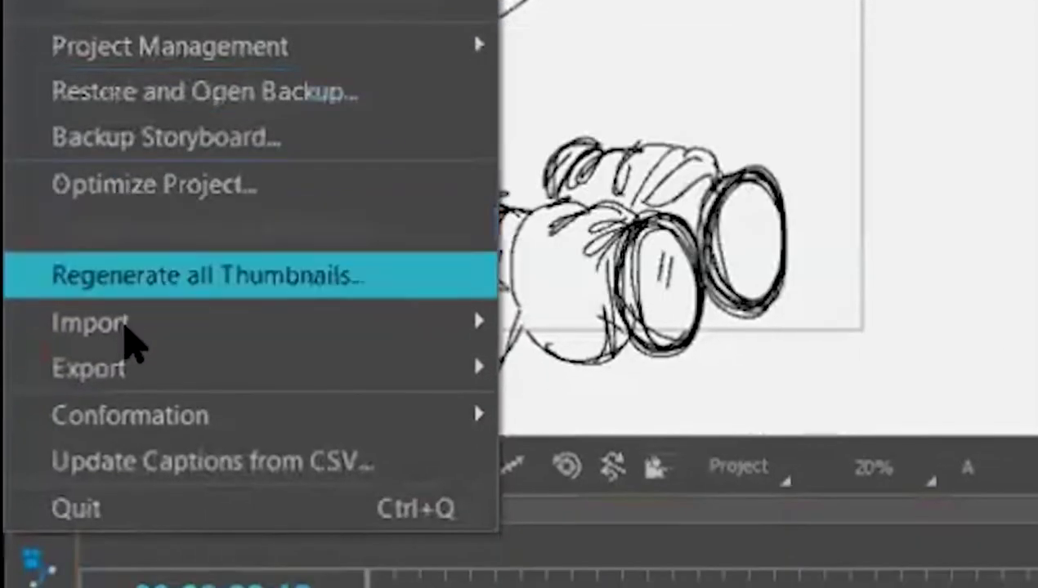
mouse_move(139, 383)
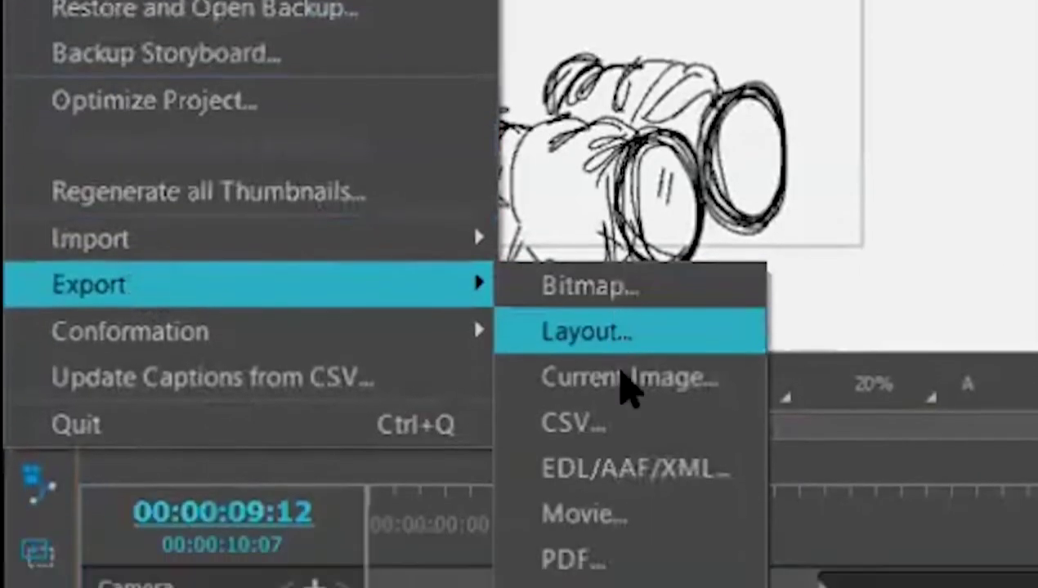
click(617, 511)
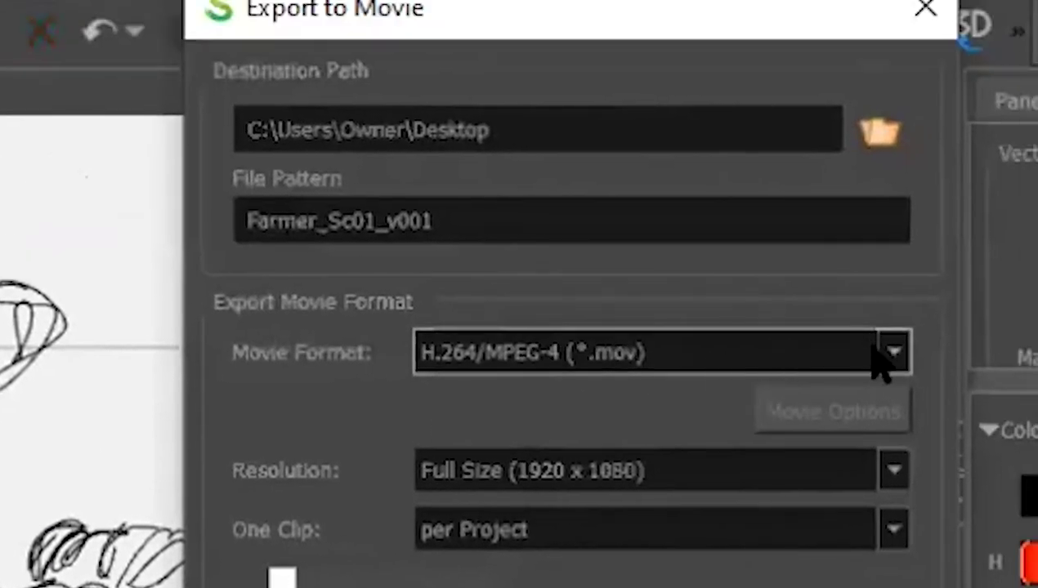
Keep the H.264/MPEG-4 format and replace the file name Farmer_Sc01_v001 with Bigfoot_v001.
click(896, 353)
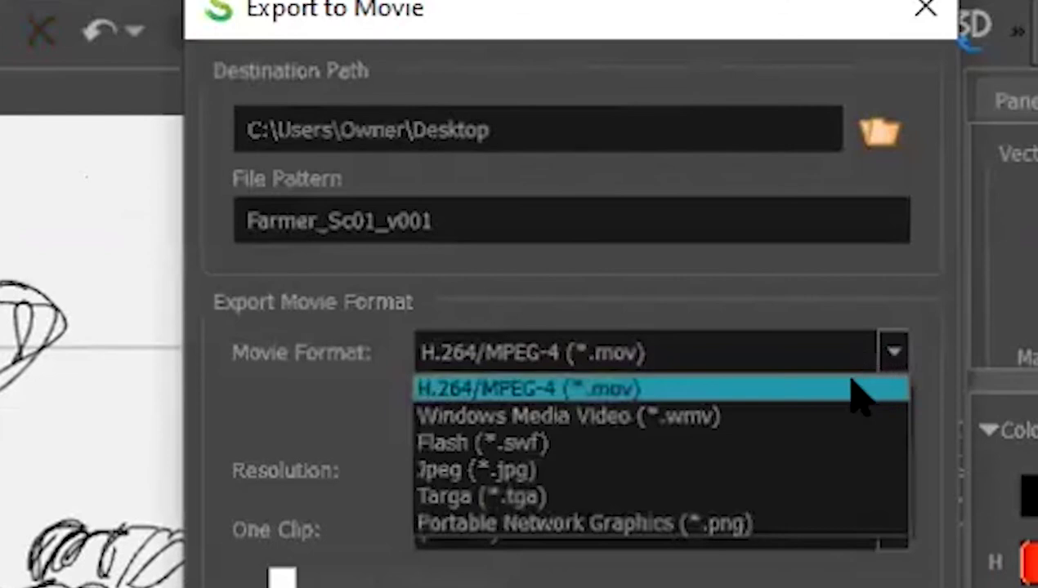
click(859, 391)
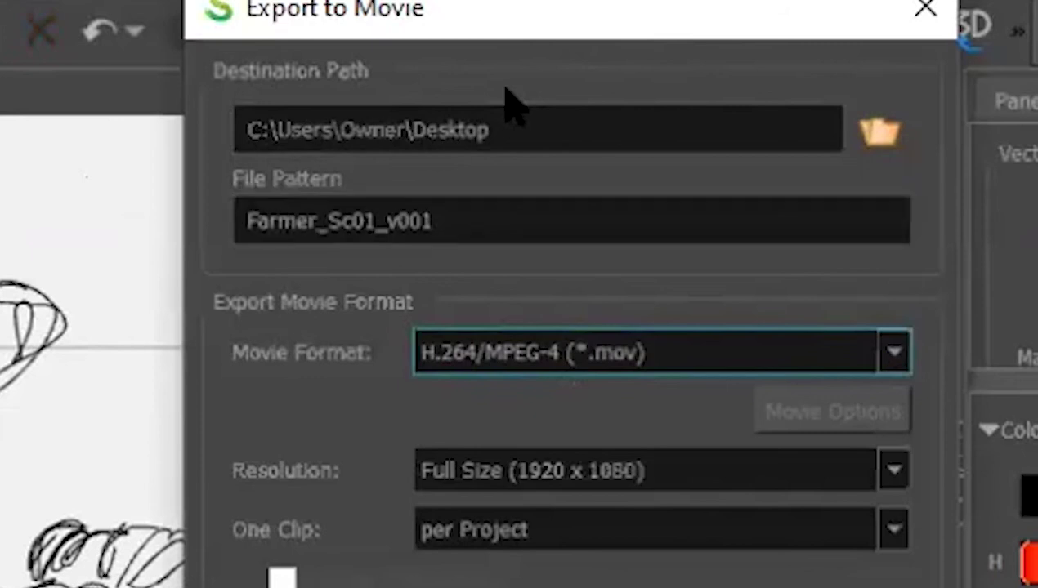
key(shift+Tab)
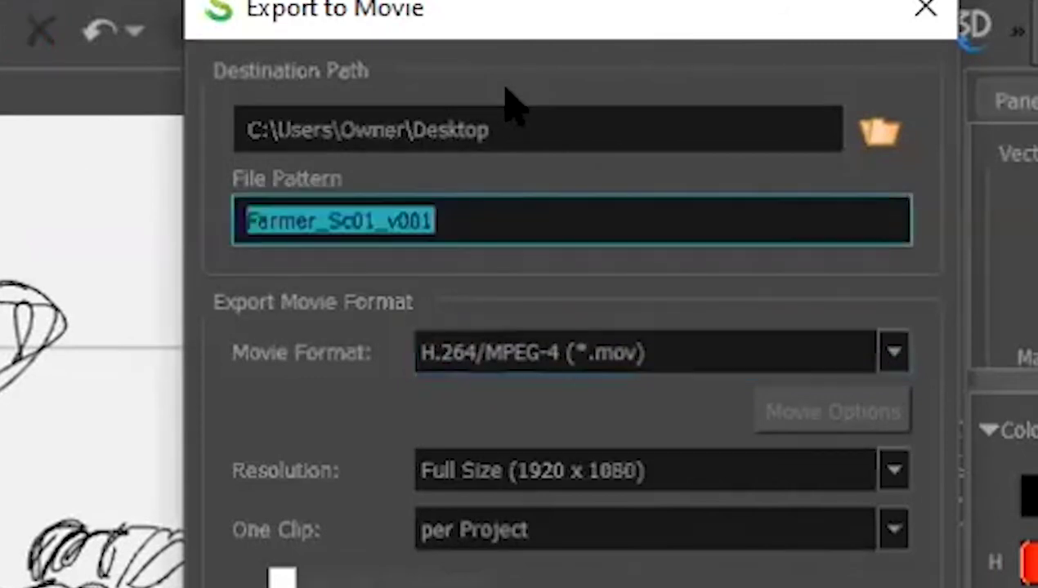
key(shift+Left)
key(shift+Left)
key(shift+Left)
key(shift+Left)
key(shift+Left)
key(shift+Left)
key(shift+Left)
key(shift+Left)
key(shift+Left)
key(shift+Left)
key(shift+Left)
key(shift+Left)
key(shift+Left)
key(shift+Left)
key(shift+Left)
key(shift+Left)
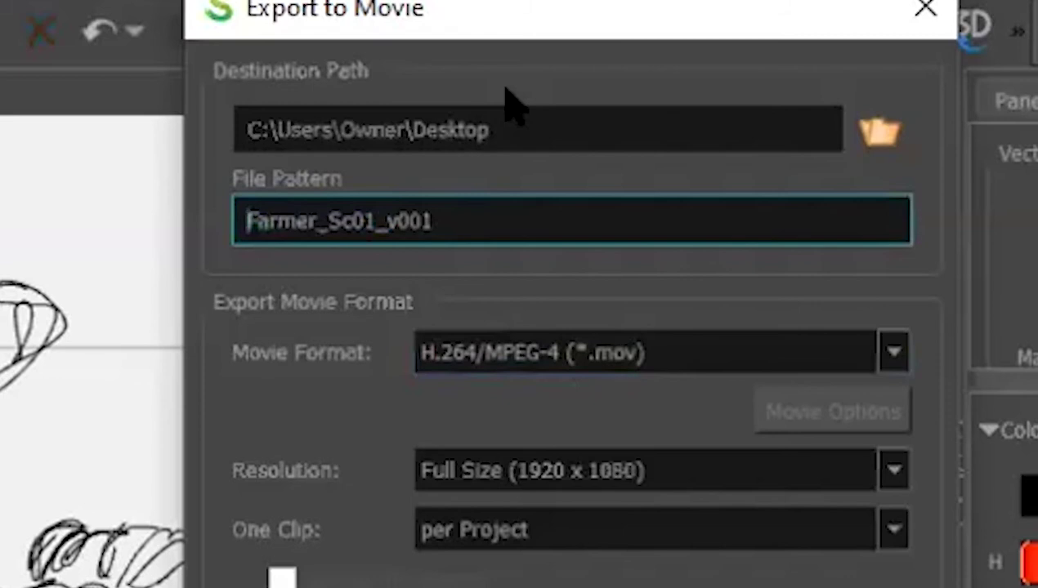
key(shift+Right)
key(shift+Right)
key(shift+Right)
key(shift+Right)
key(shift+Right)
key(shift+Right)
key(shift+Right)
key(shift+Right)
key(shift+Right)
key(shift+Right)
key(shift+Right)
key(shift+Right)
key(shift+Right)
key(shift+Right)
key(shift+Right)
key(shift+Right)
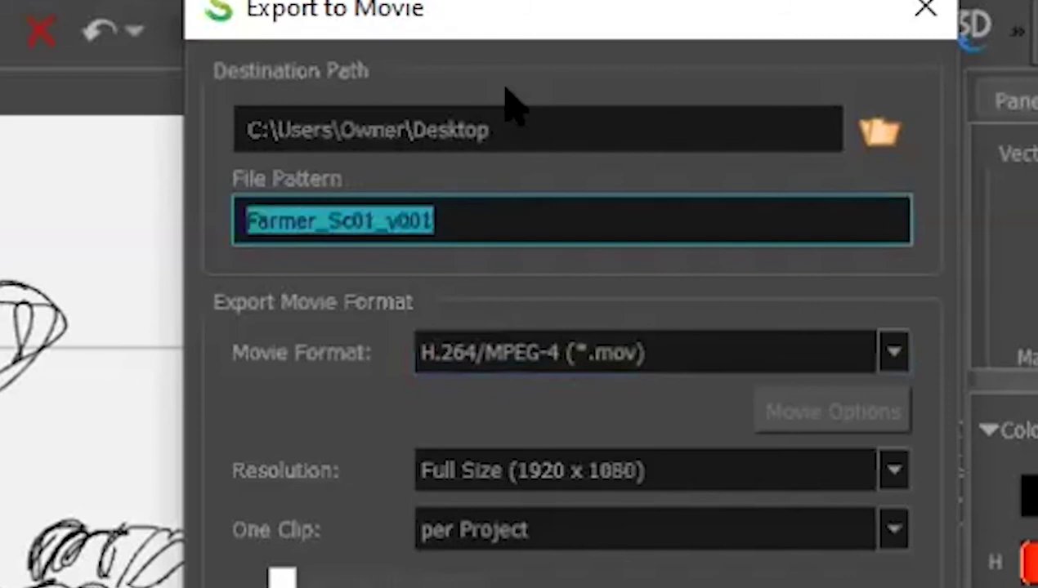
key(shift+Right)
key(BackSpace)
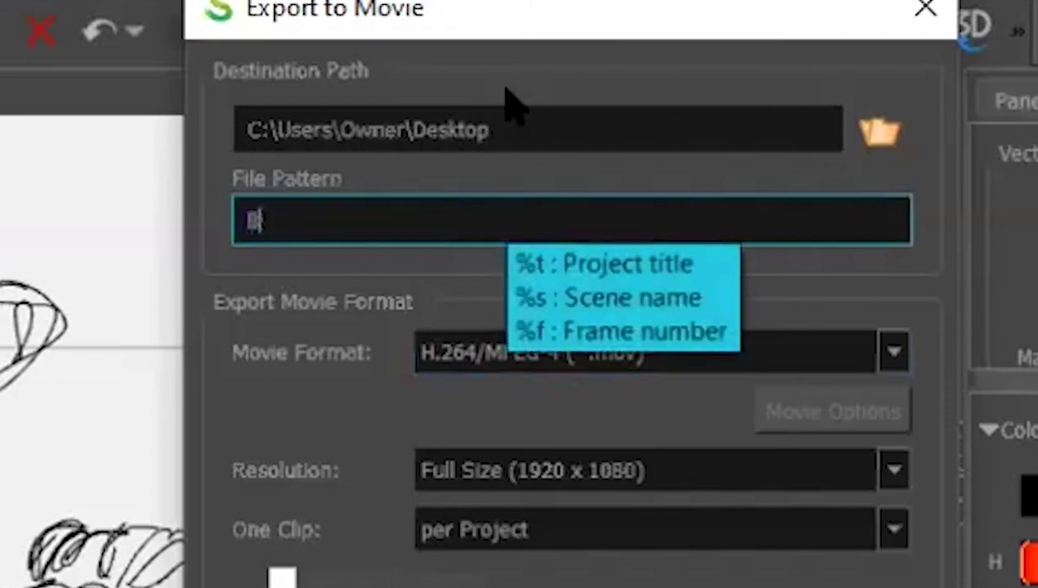
text(Big)
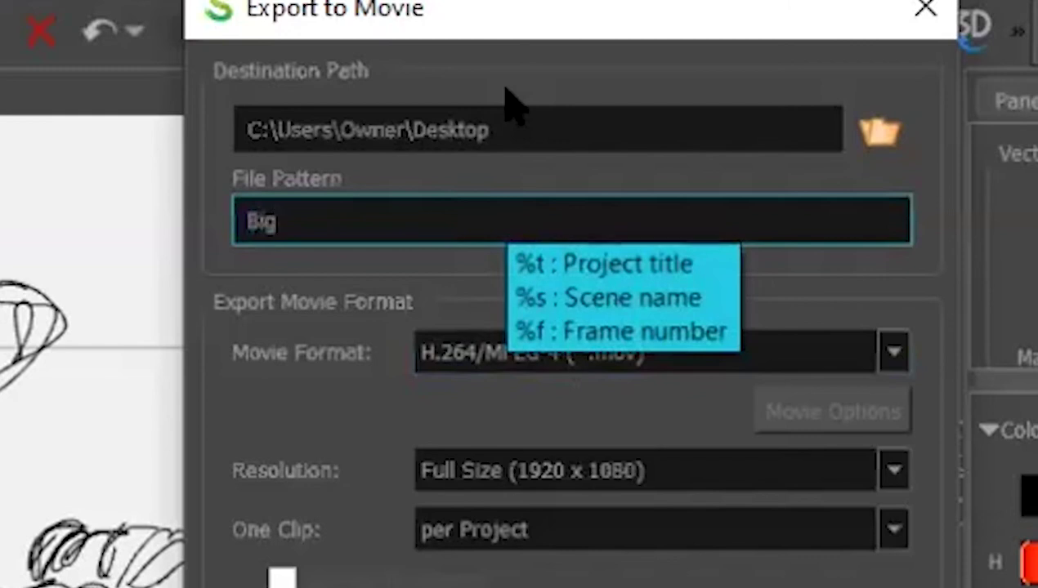
text(foot)
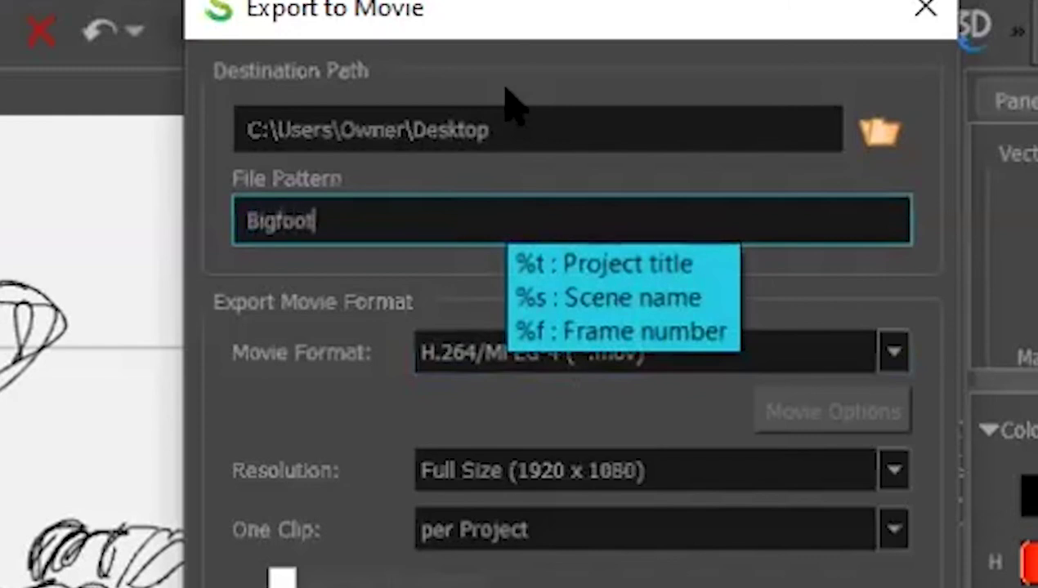
text(_v001)
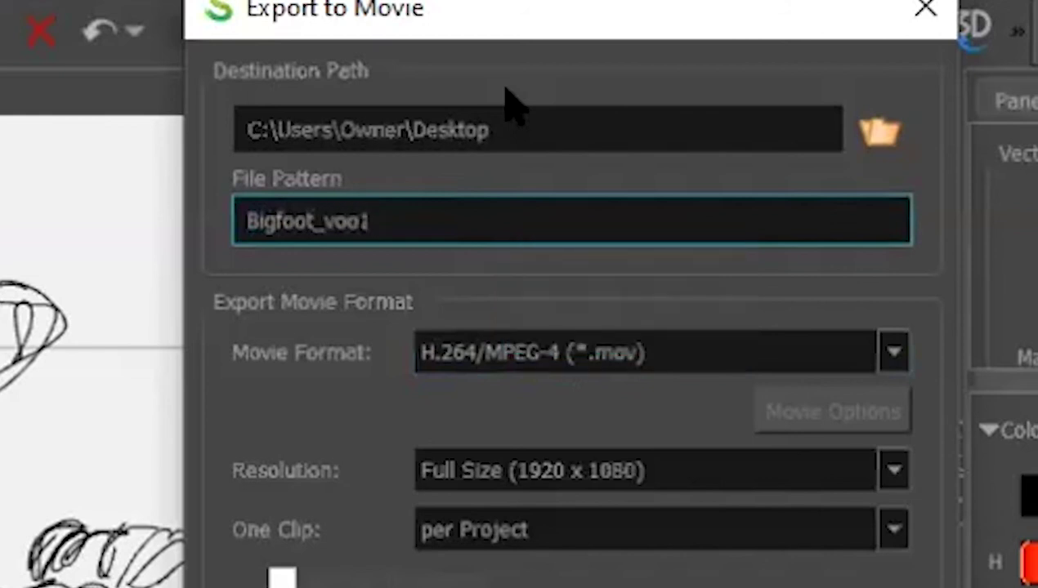
key(BackSpace)
key(BackSpace)
key(BackSpace)
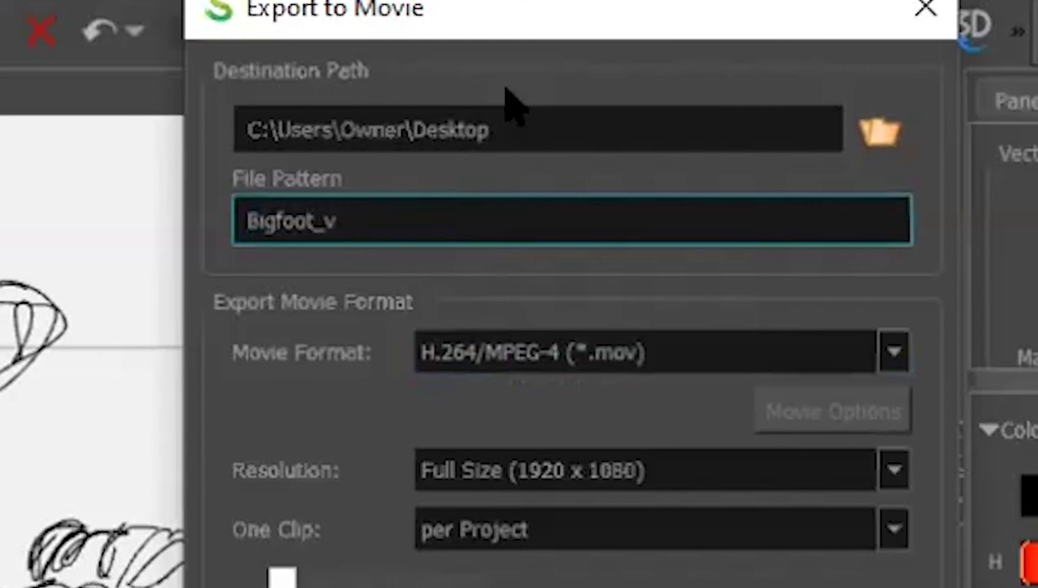
text(00)
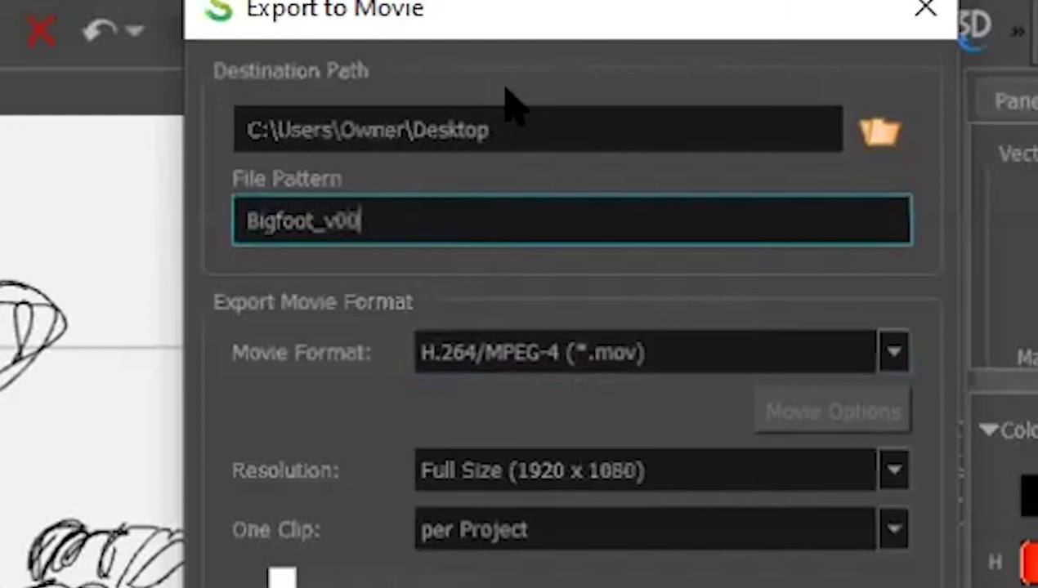
text(1)
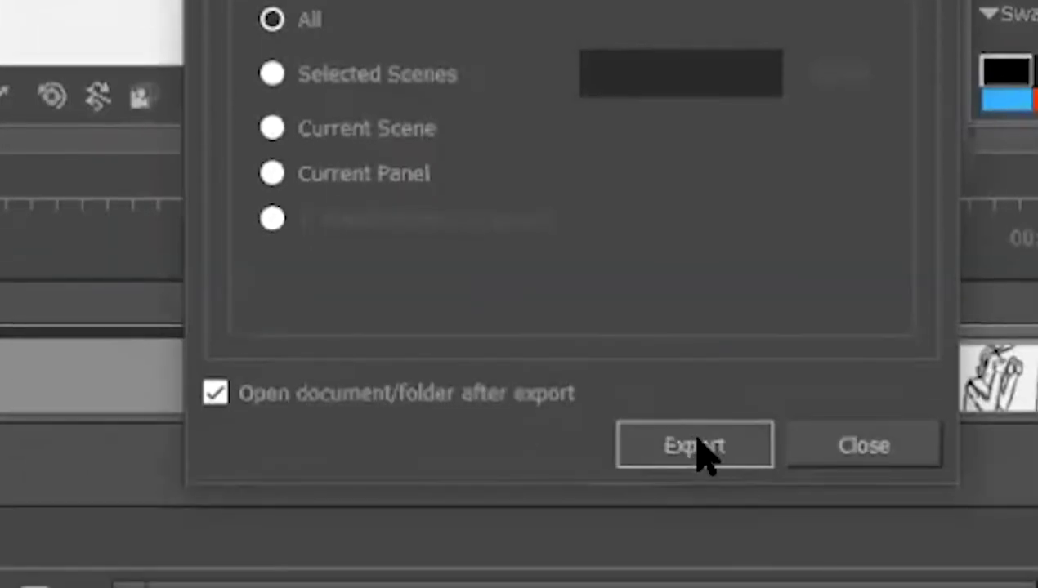
Export the entire storyboard as the Bigfoot_v001 movie and confirm the completion message.
click(701, 448)
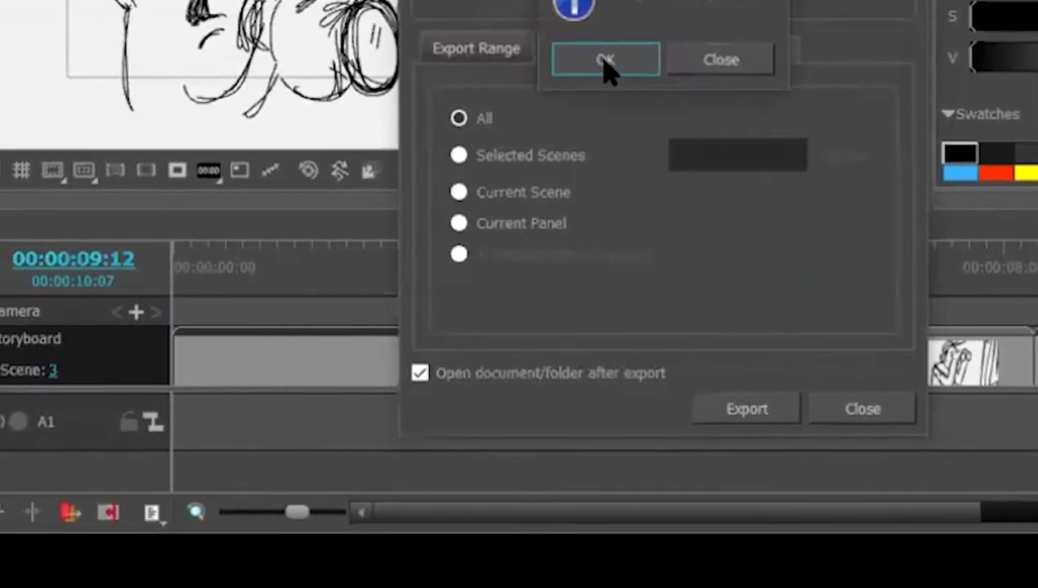
click(606, 65)
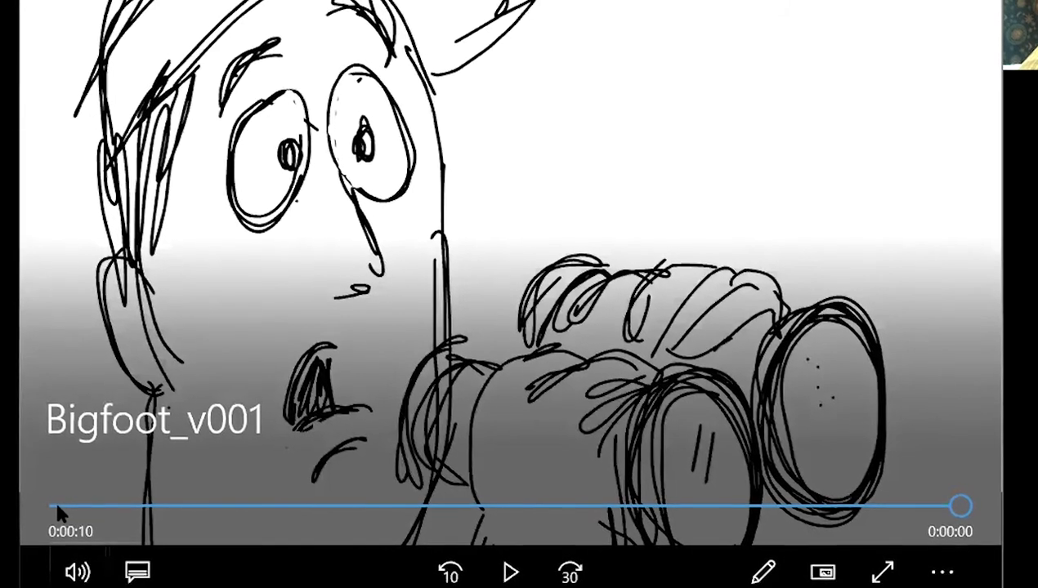
Rewind Bigfoot_v001 to 0:00:00 and play it in Movies & TV.
click(57, 507)
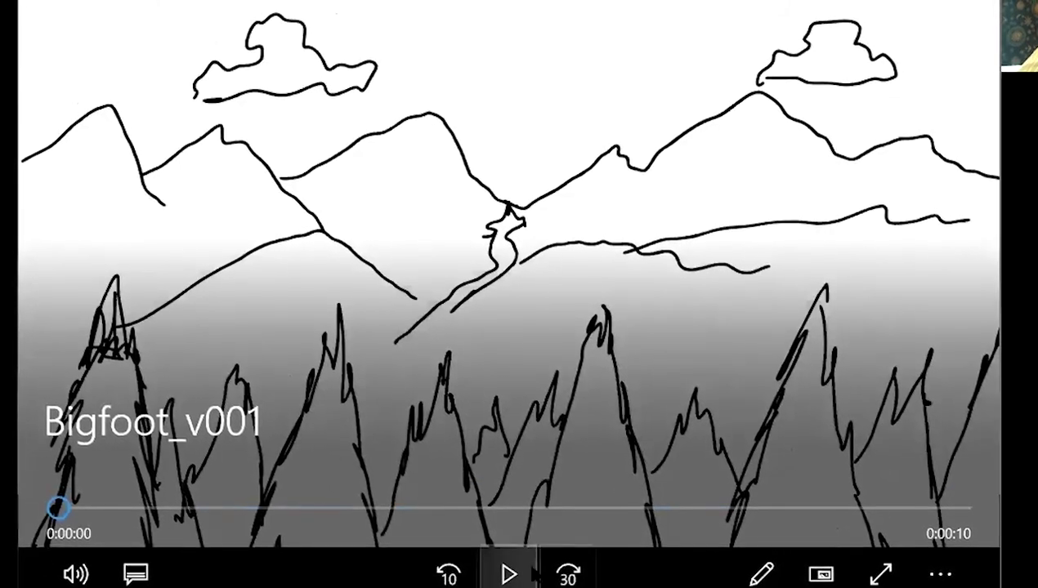
click(531, 575)
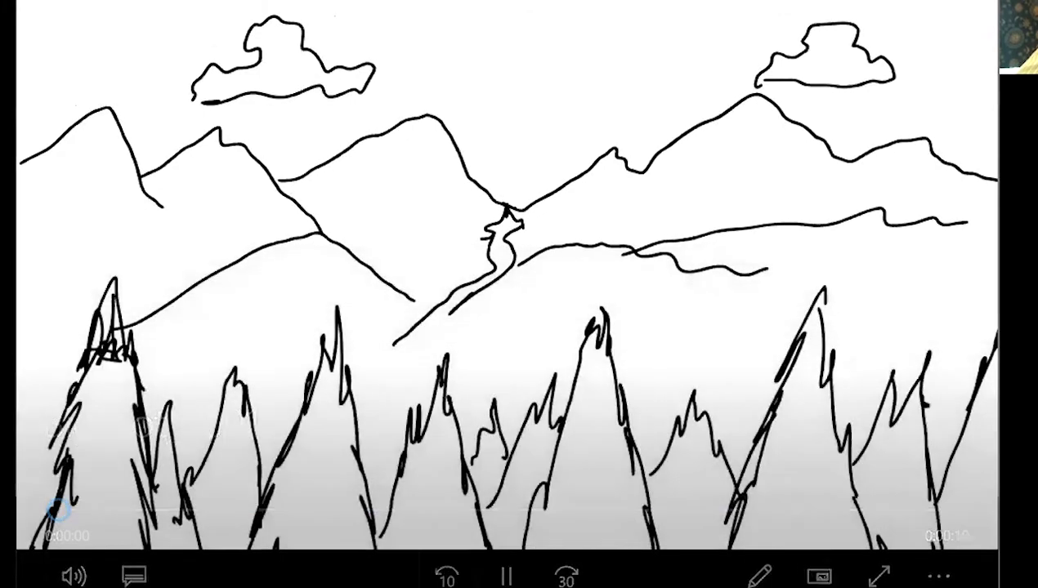